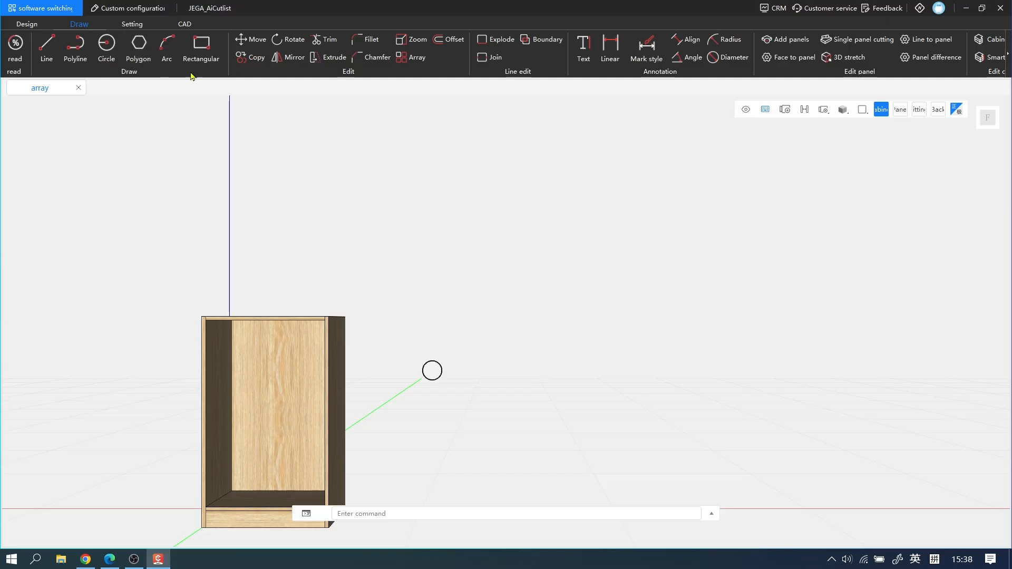
left_click(433, 364)
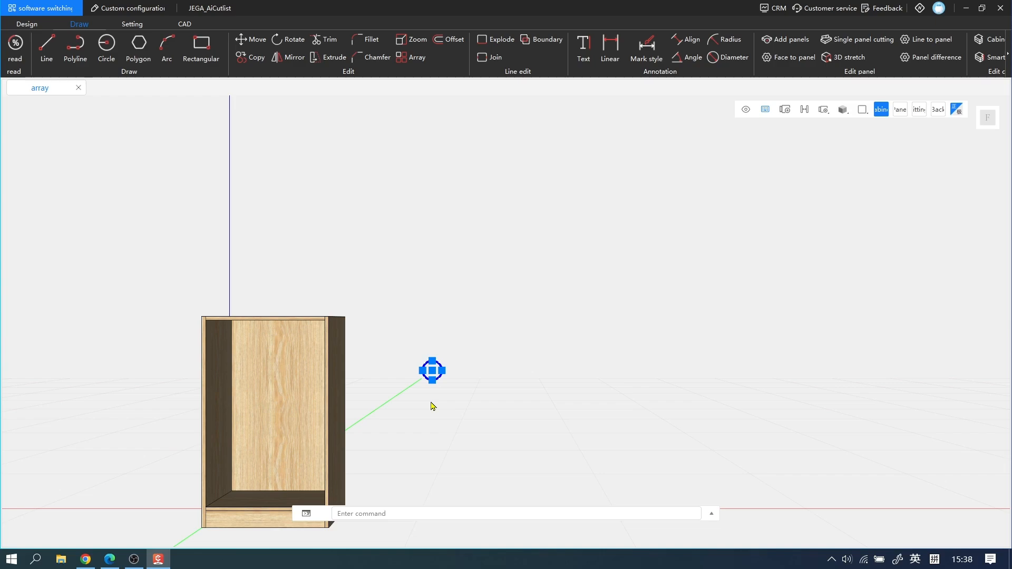
key("ctrl+grave")
key("ctrl+grave")
key("ctrl+grave")
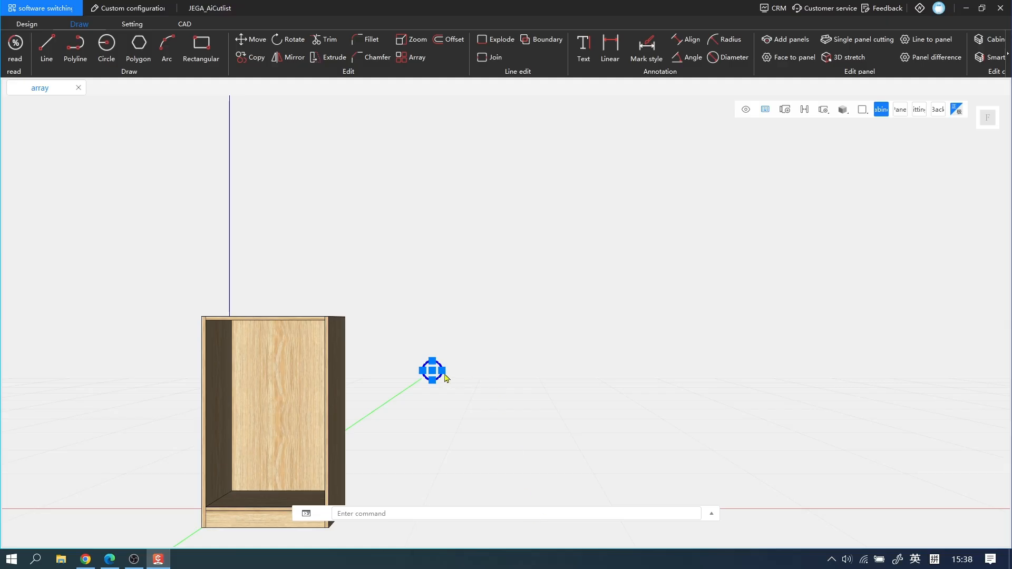
left_click(411, 59)
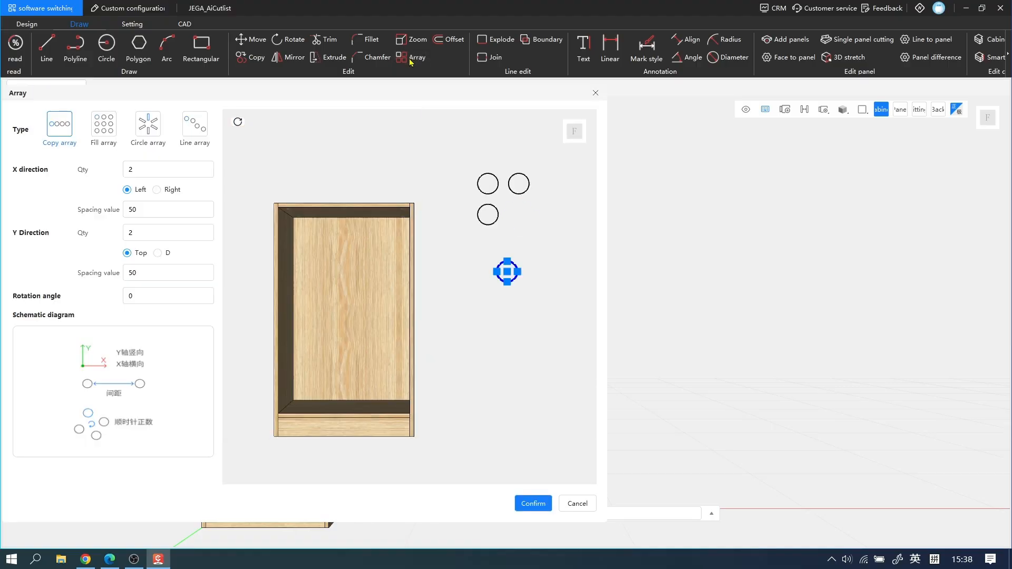
left_click(596, 94)
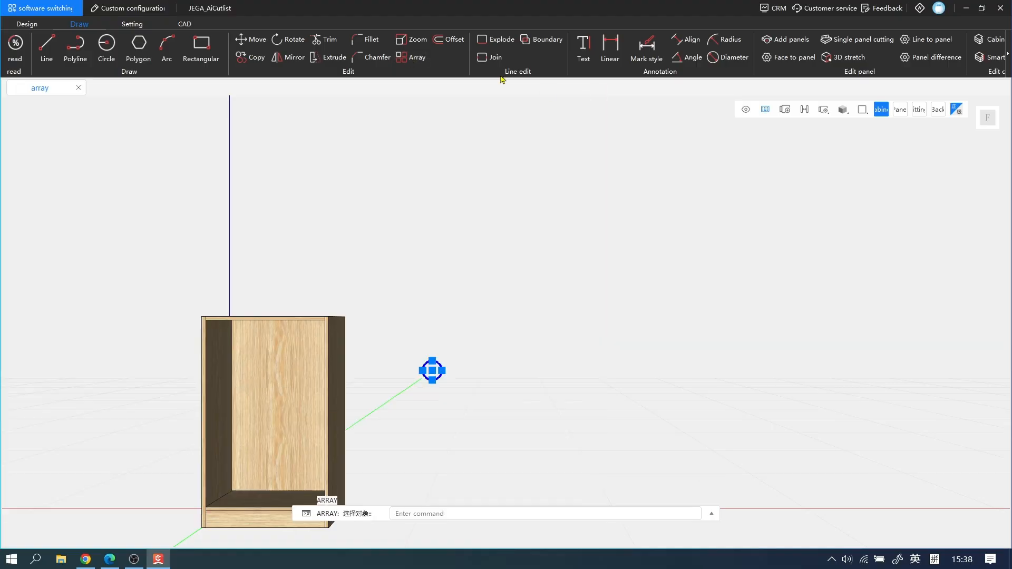
Start a copy array of the circle with an X quantity of 3 toward the right at 50 spacing
left_click(422, 63)
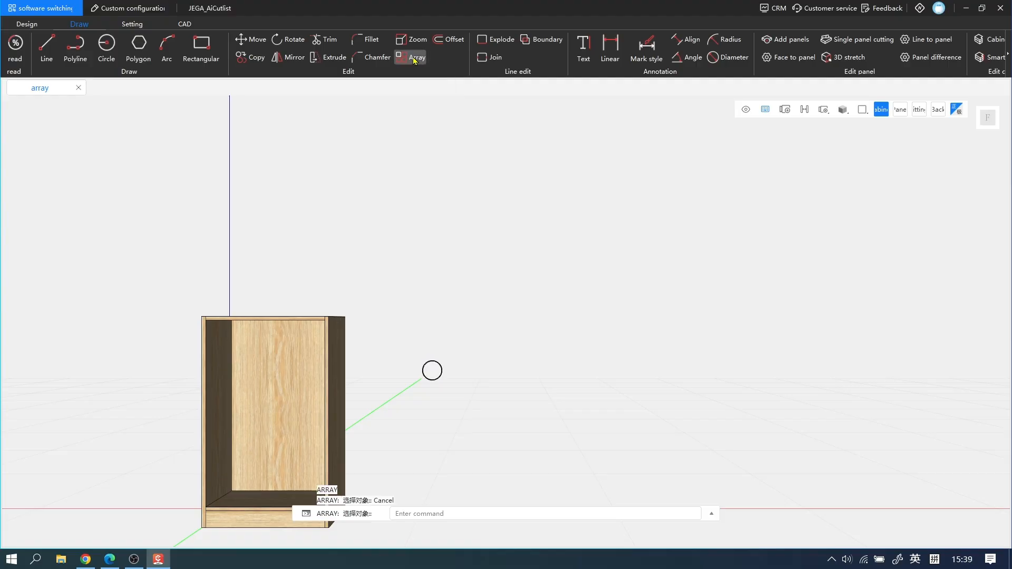
left_click(432, 371)
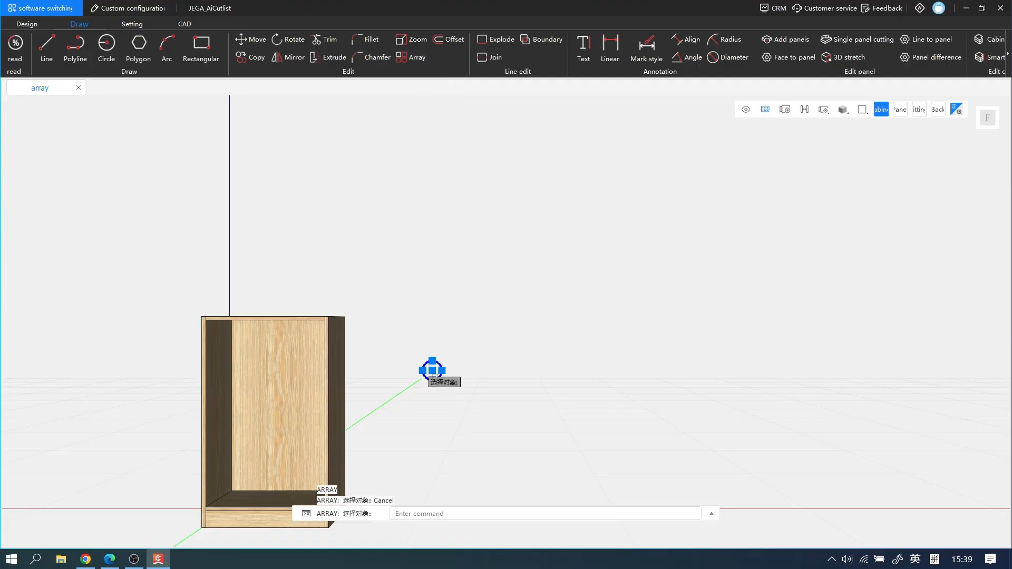
right_click(424, 212)
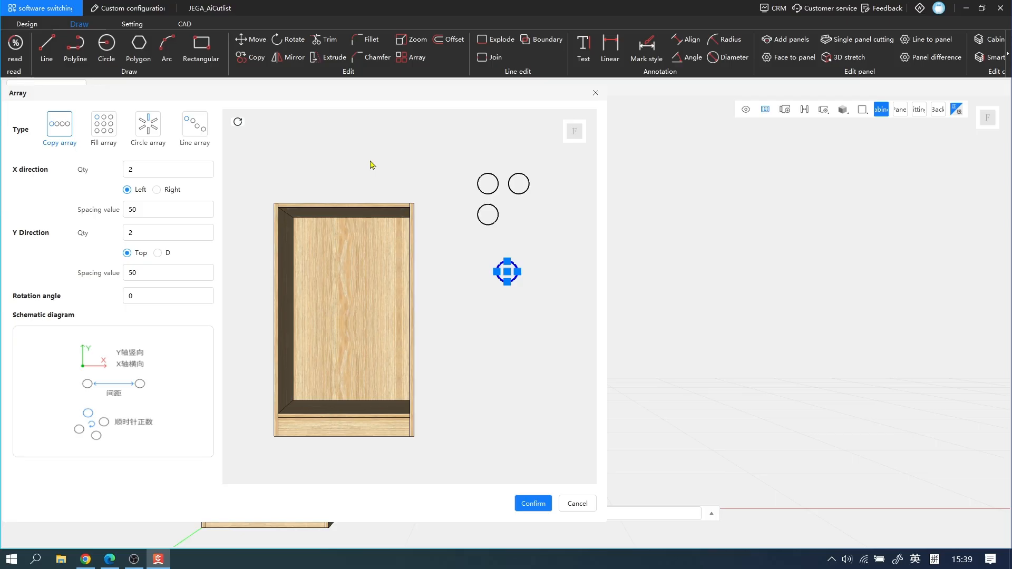
double_click(131, 170)
type("3")
left_click(169, 191)
double_click(151, 215)
Set the Y quantity to 3, keep the rotation angle at 0, and create the copy array
double_click(131, 234)
type("3")
left_click(141, 294)
double_click(145, 298)
left_click(146, 298)
left_click(534, 504)
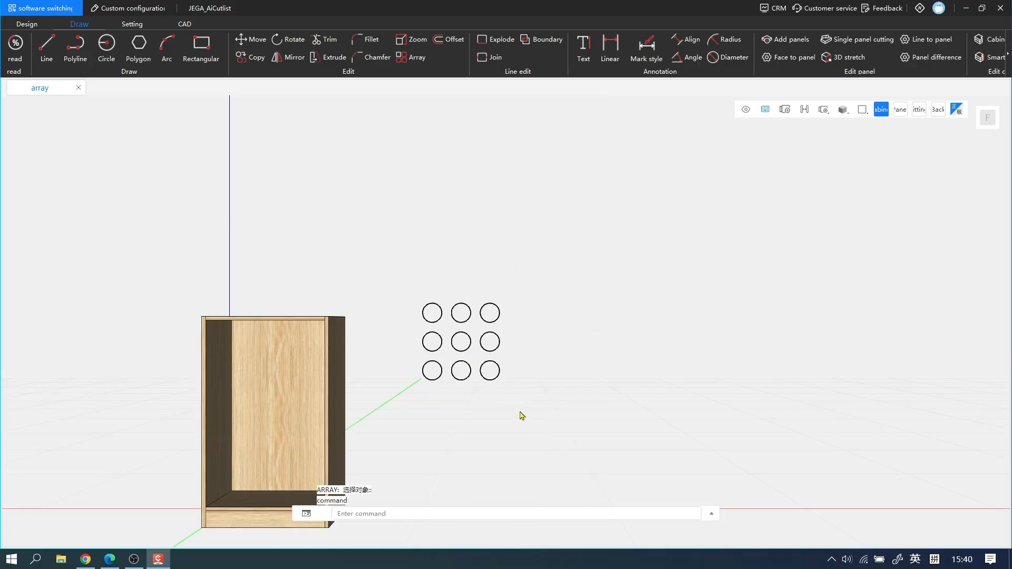
Start a fill array of the grid's lower-left circle using spacing calculation, with X quantity 5 and spacing 50
left_click(459, 323)
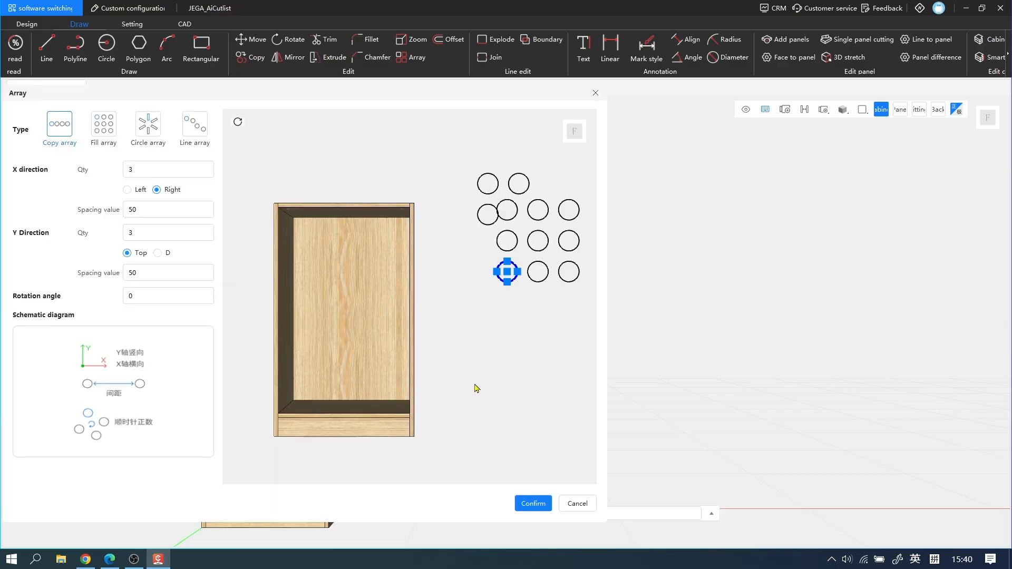
left_click(104, 127)
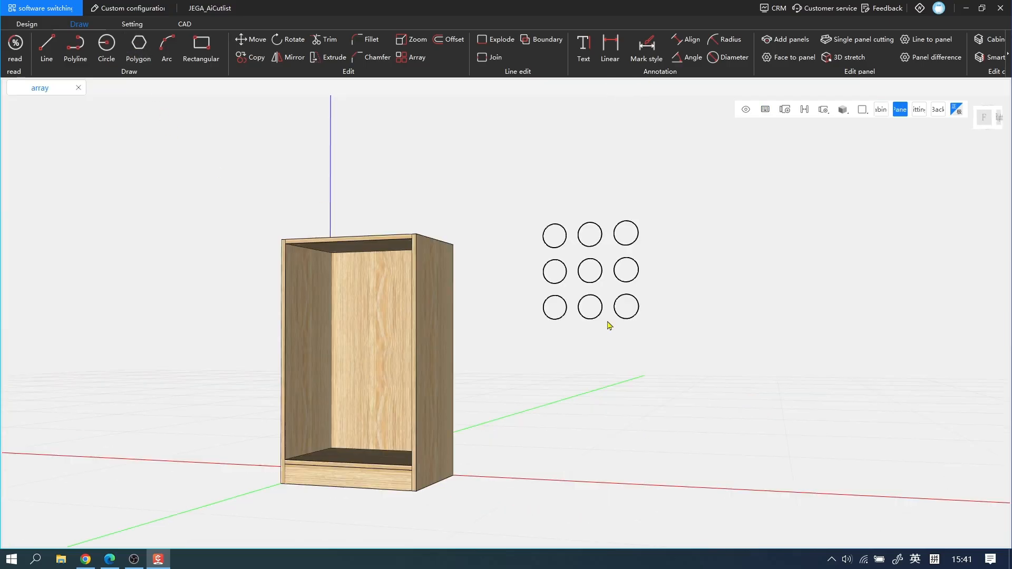
left_click(554, 318)
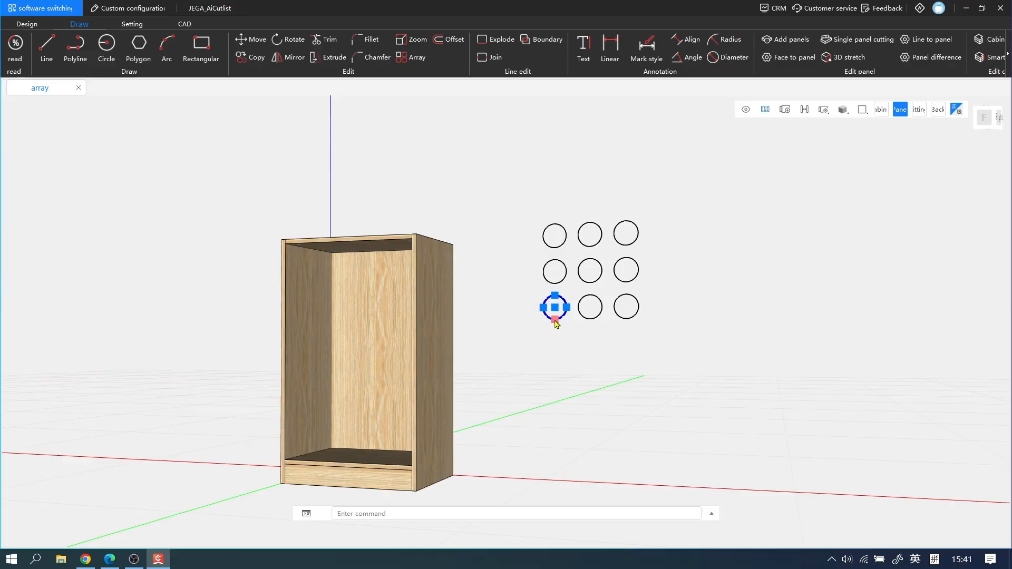
left_click(416, 58)
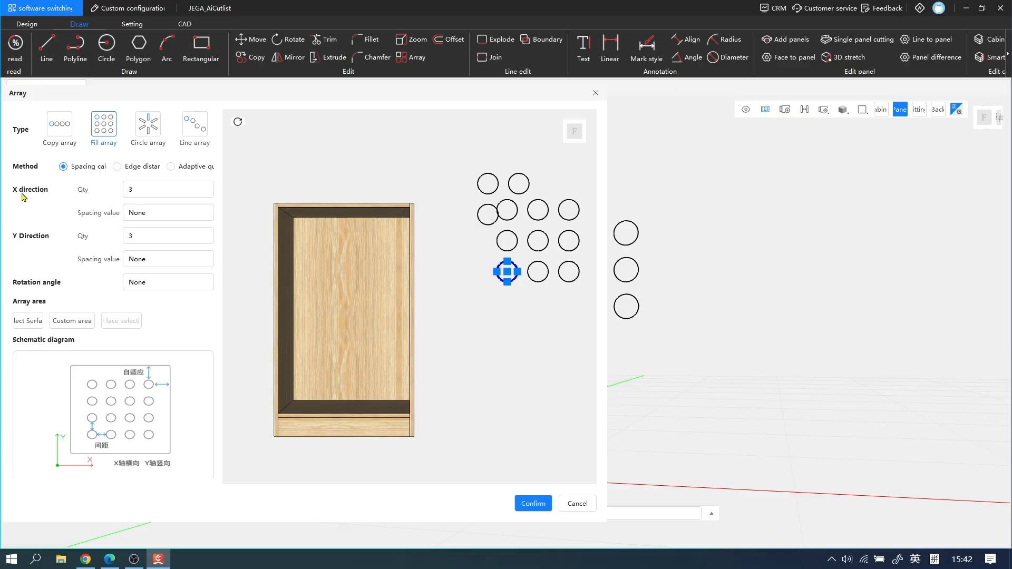
double_click(130, 191)
type("5")
key("Tab")
type("50")
Set the fill array's Y quantity to 5, Y spacing to 50 and rotation angle to 0
key("Tab")
type("5")
key("Tab")
type("50")
key("Tab")
type("0")
Choose the cabinet's outer right side as the array surface and create the spacing-based fill array
left_click(35, 324)
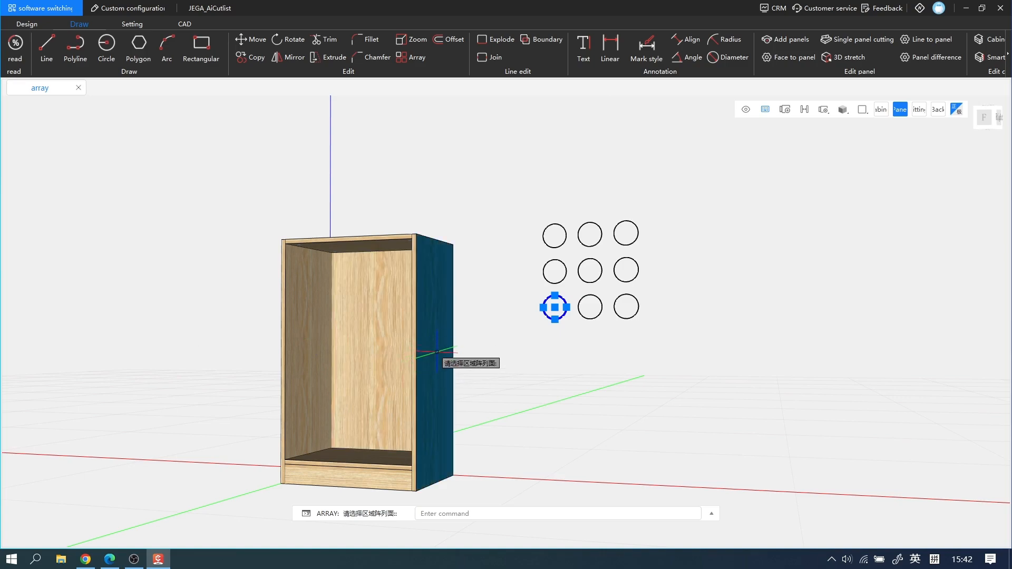
left_click(443, 339)
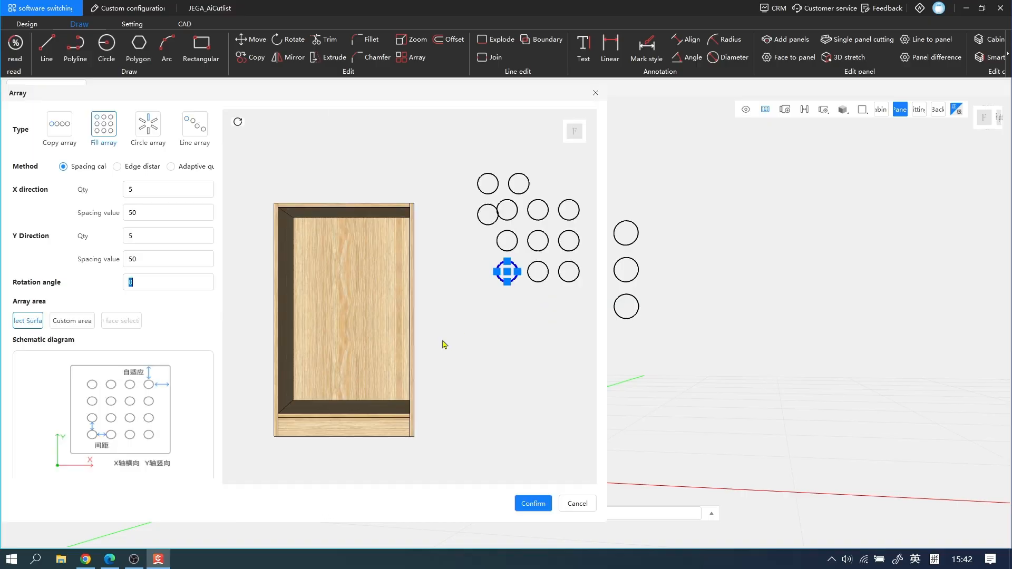
left_click(530, 504)
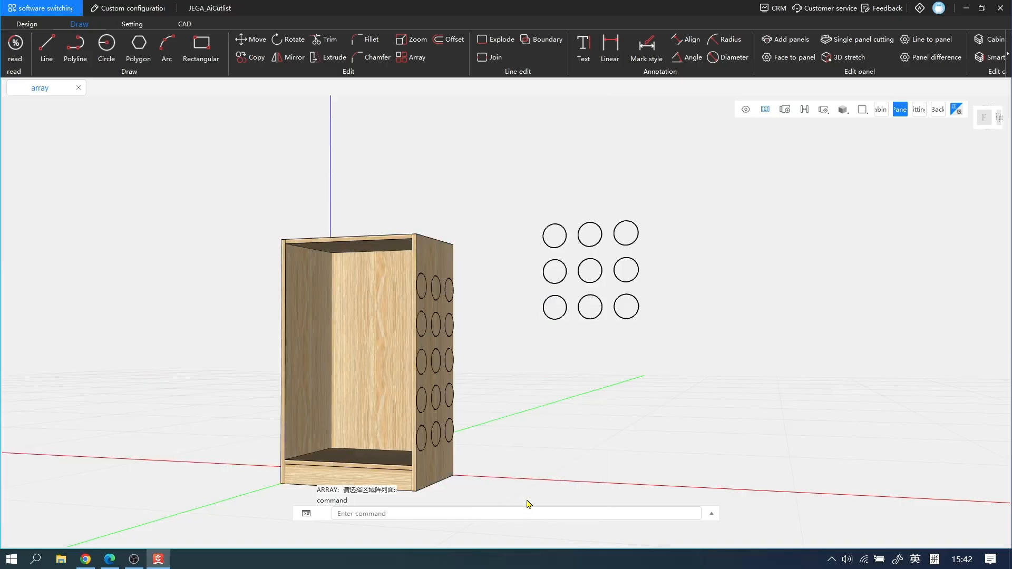
Set up a fill array of the lower-left circle by edge distance, with left and right edge distances of 10
middle_click_drag(493, 384, 568, 355)
middle_click_drag(497, 348, 669, 344)
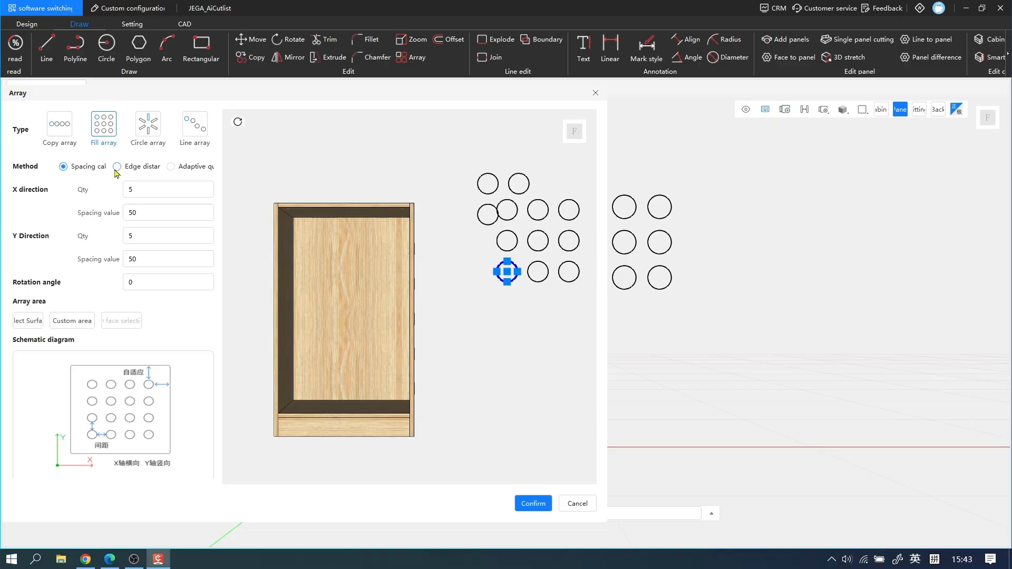
left_click(118, 167)
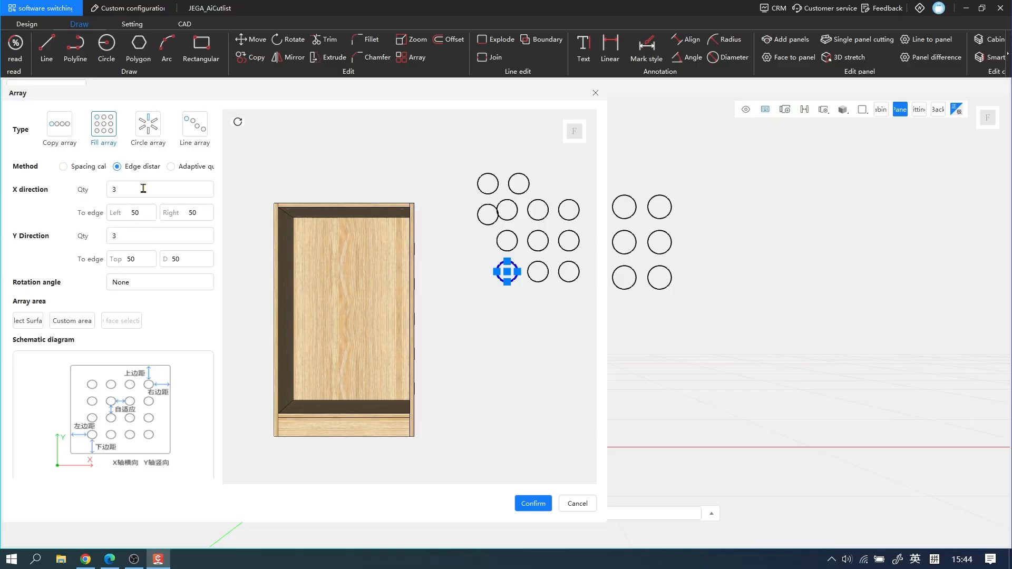
left_click(187, 190)
double_click(143, 213)
type("10")
key("Tab")
type("10")
Set the fill array's upper and lower edge distances to 10 and its rotation angle to 0
double_click(130, 259)
type("10")
double_click(176, 259)
type("10")
left_click_drag(139, 284, 99, 285)
type("0")
Choose the cabinet's outer left side as the array surface and create the edge-distance fill array
left_click(29, 322)
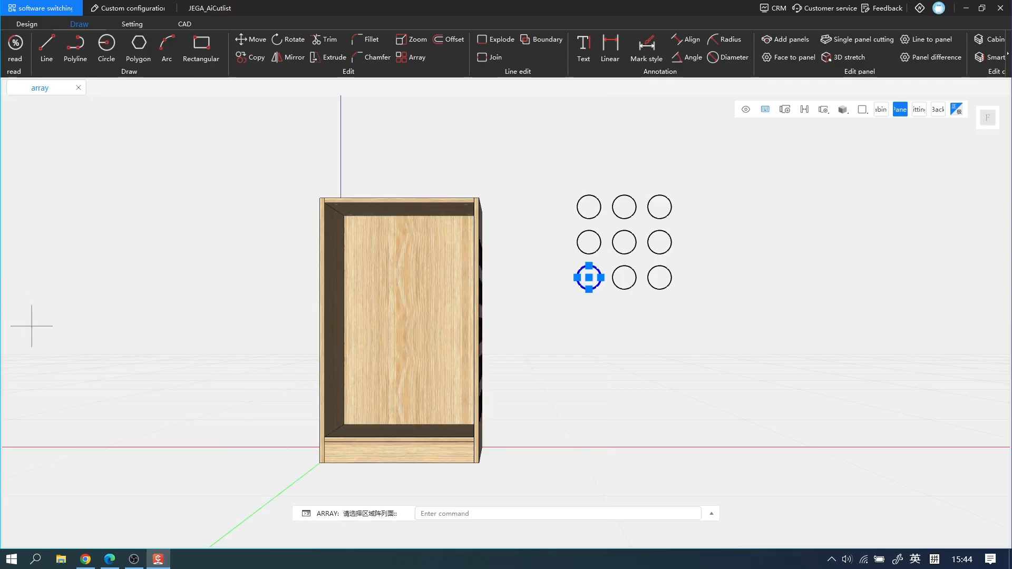
middle_click_drag(380, 332, 501, 270)
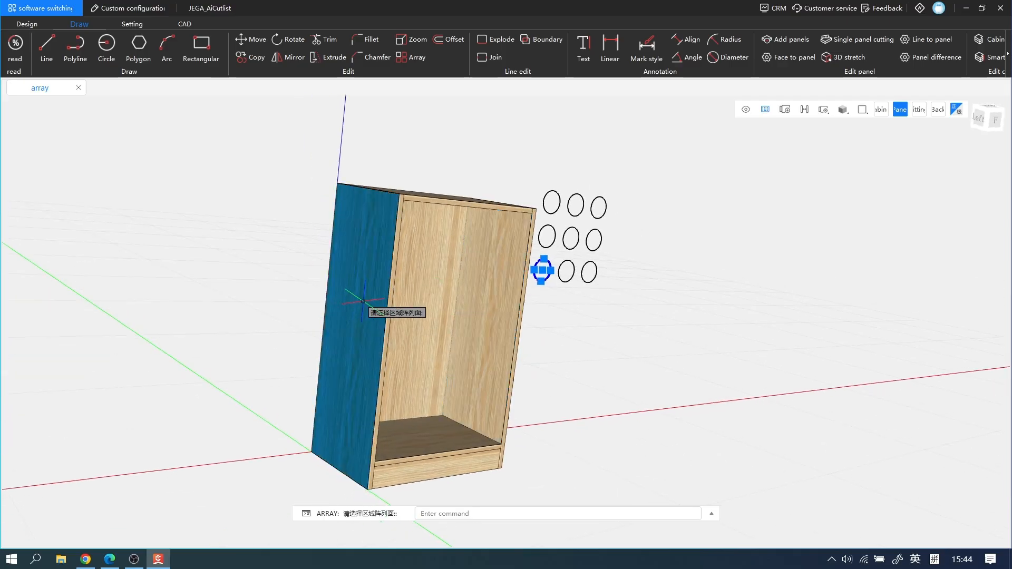
left_click(363, 300)
middle_click_drag(367, 301, 343, 301)
left_click(343, 301)
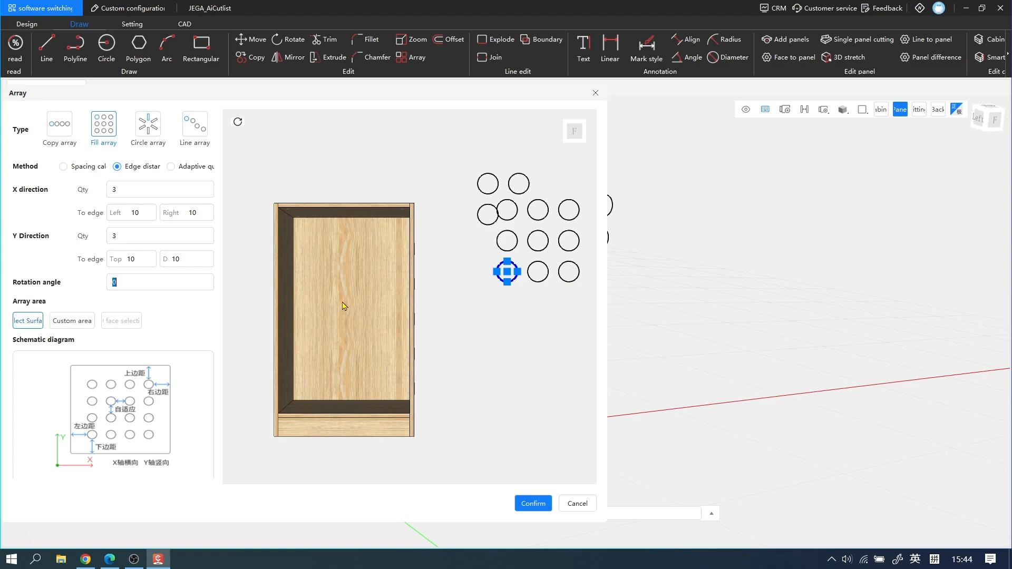
left_click(526, 506)
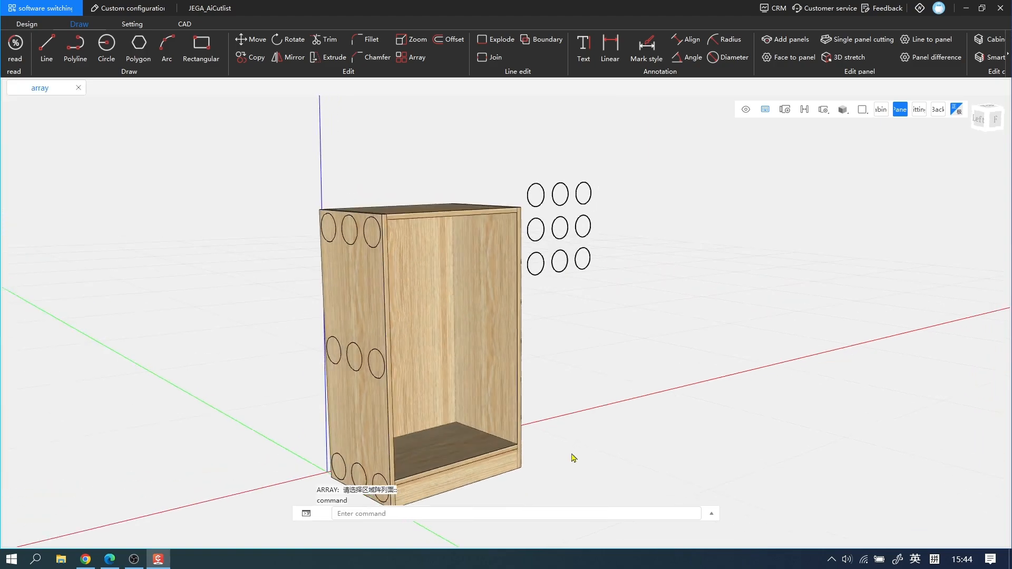
middle_click_drag(574, 459, 531, 385)
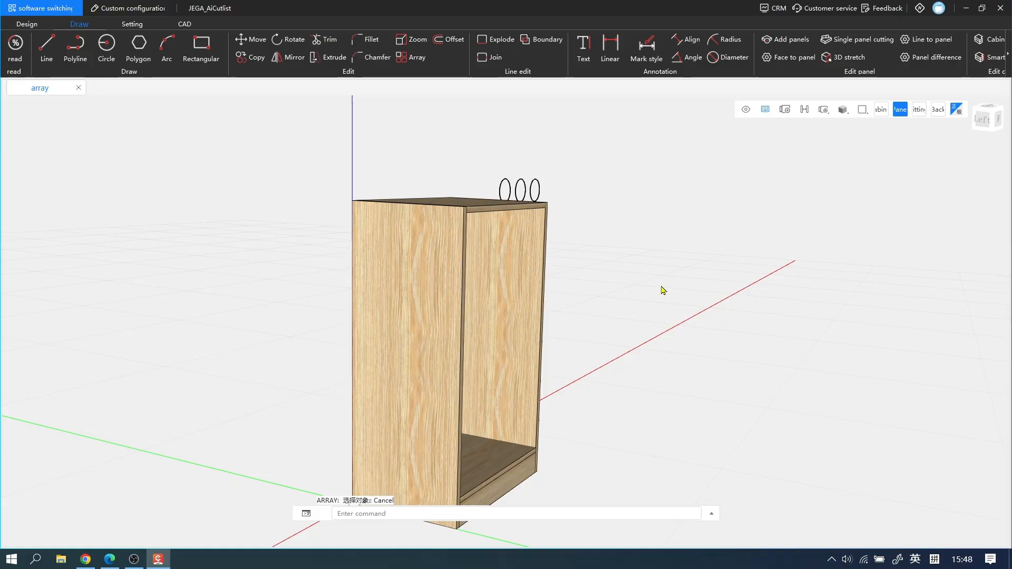
Start a fill array of the small circle below the grid using the adaptive quantity method
middle_click_drag(663, 289, 616, 370)
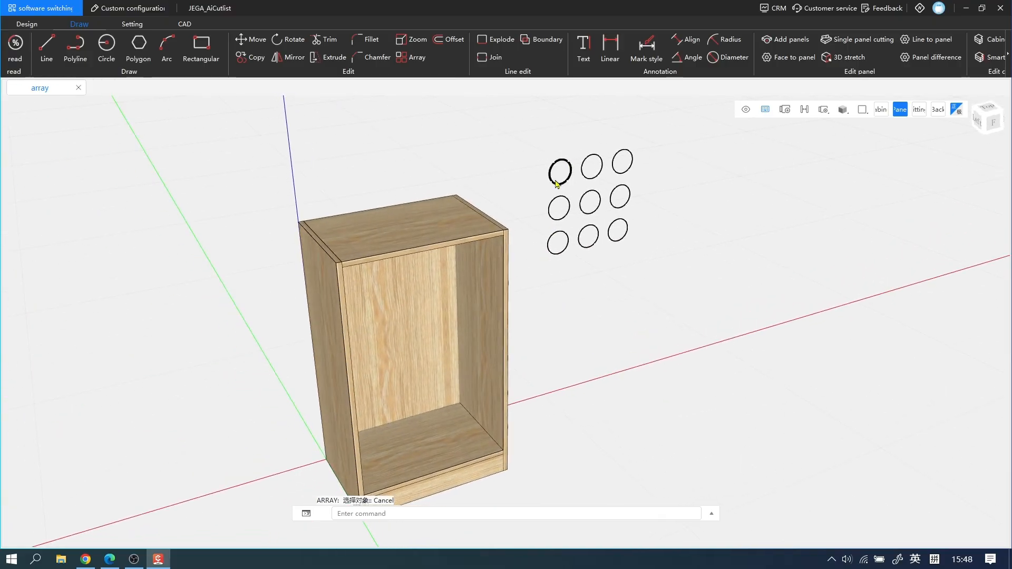
left_click(558, 179)
middle_click_drag(558, 182, 878, 172)
left_click(992, 125)
scroll(549, 316, "up", 2)
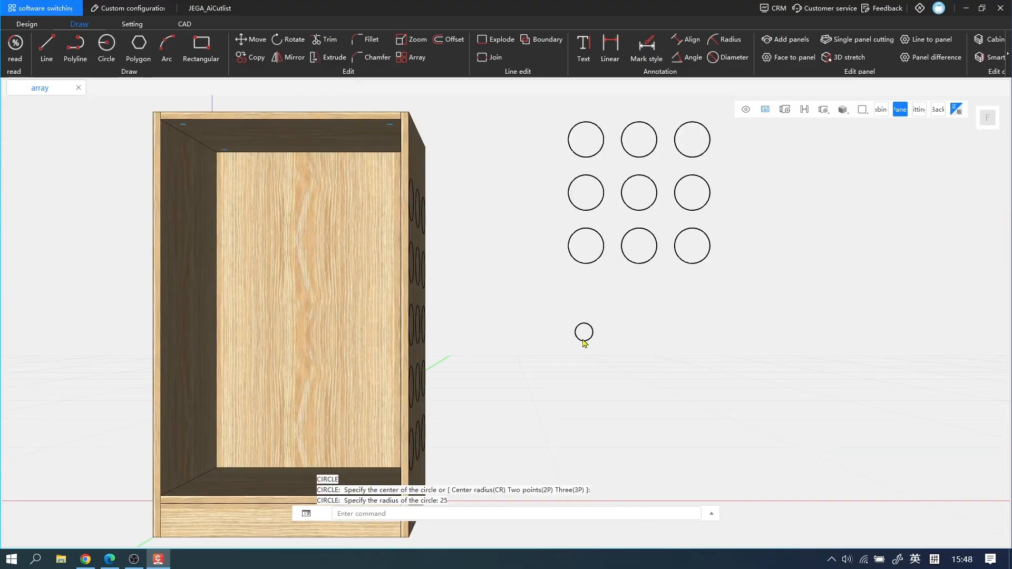
left_click(584, 342)
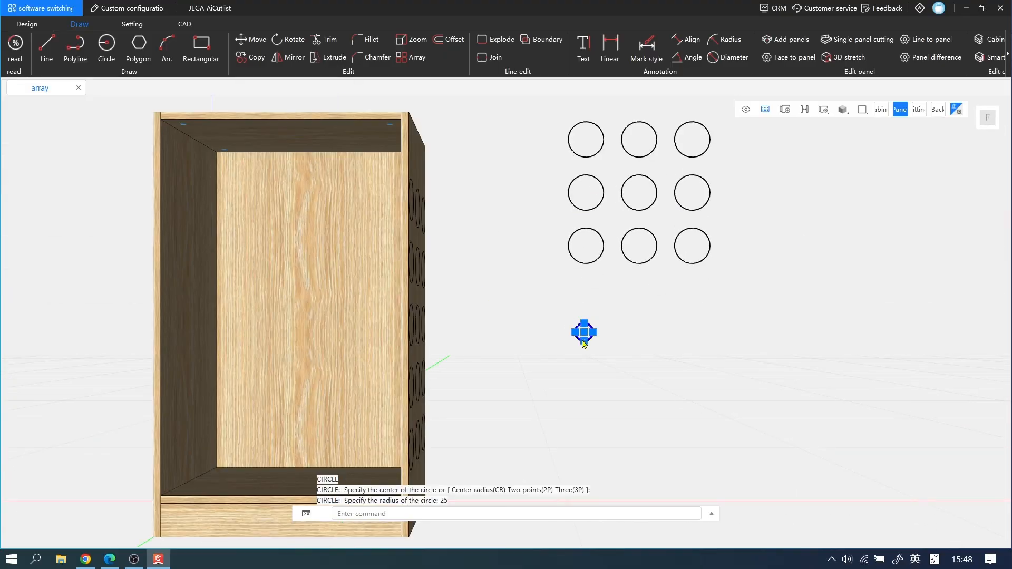
left_click(416, 59)
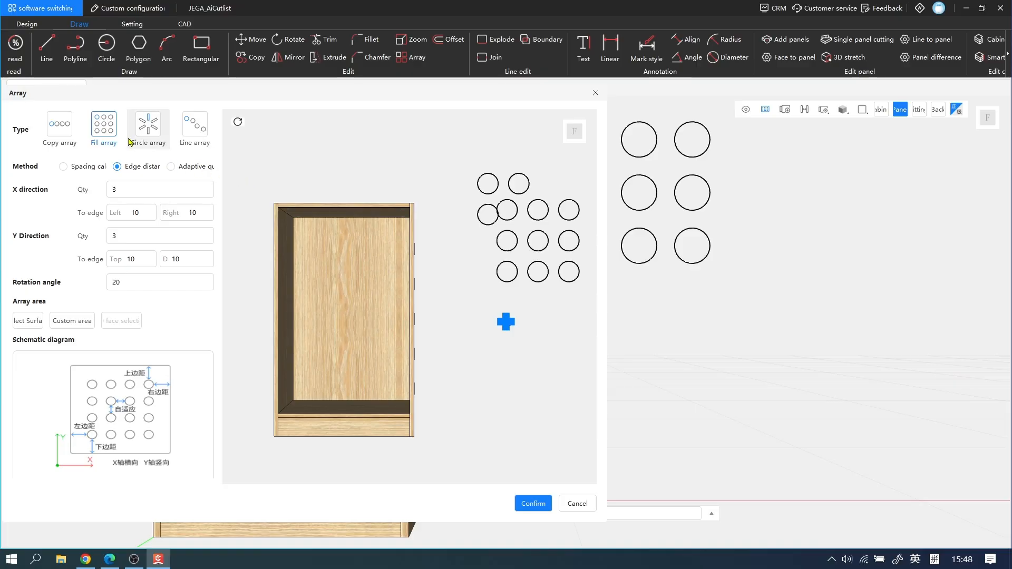
left_click(185, 168)
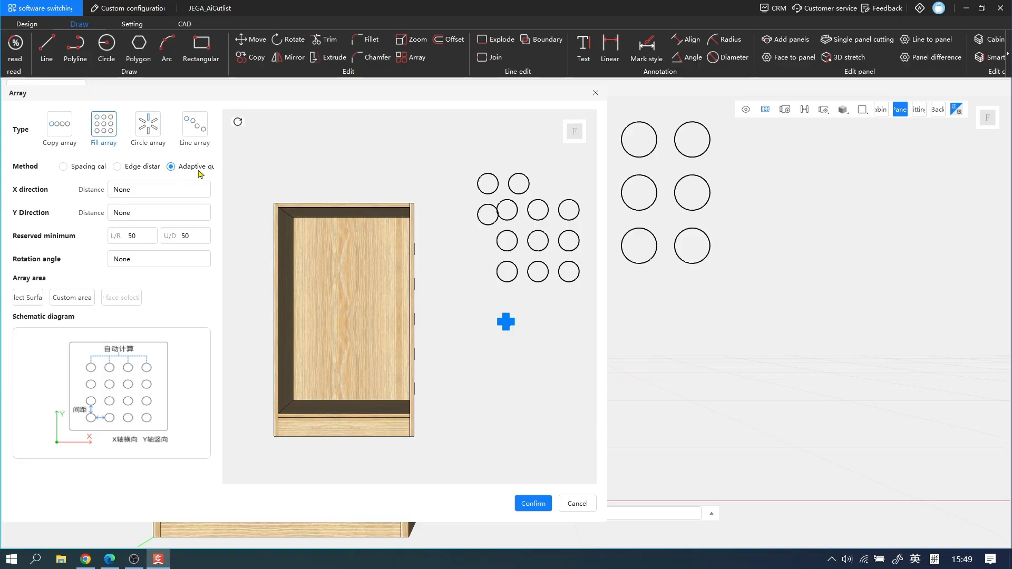
Set the adaptive fill array's X and Y distances to 25 and its rotation angle to 0
left_click(153, 193)
left_click(138, 216)
left_click(146, 192)
type("25")
left_click(162, 214)
type("2")
double_click(154, 215)
type("25")
left_click(136, 260)
double_click(136, 259)
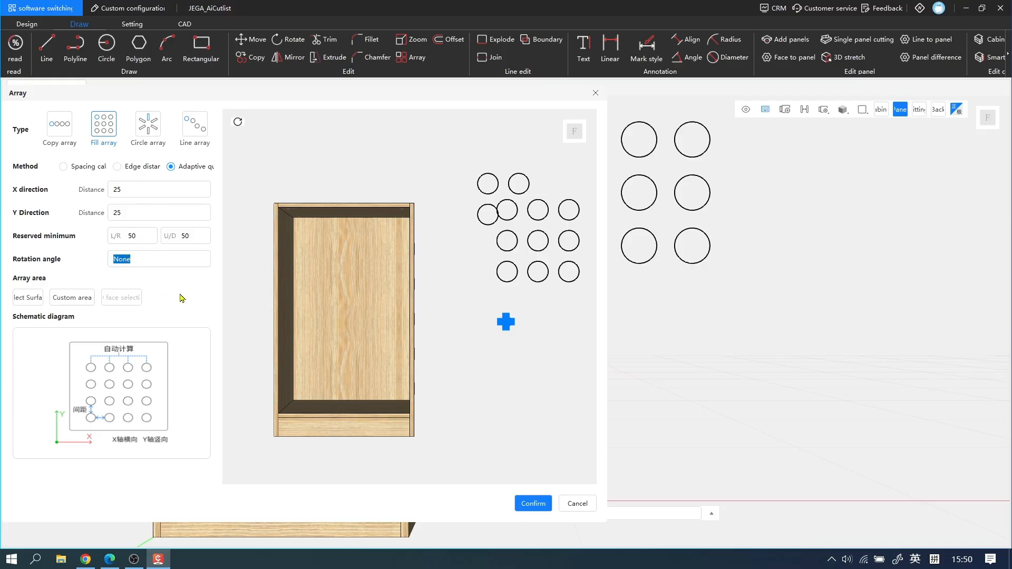
type("0")
Choose the cabinet's outer left side as the array surface and create the adaptive fill array
left_click(27, 298)
middle_click_drag(430, 317, 458, 320)
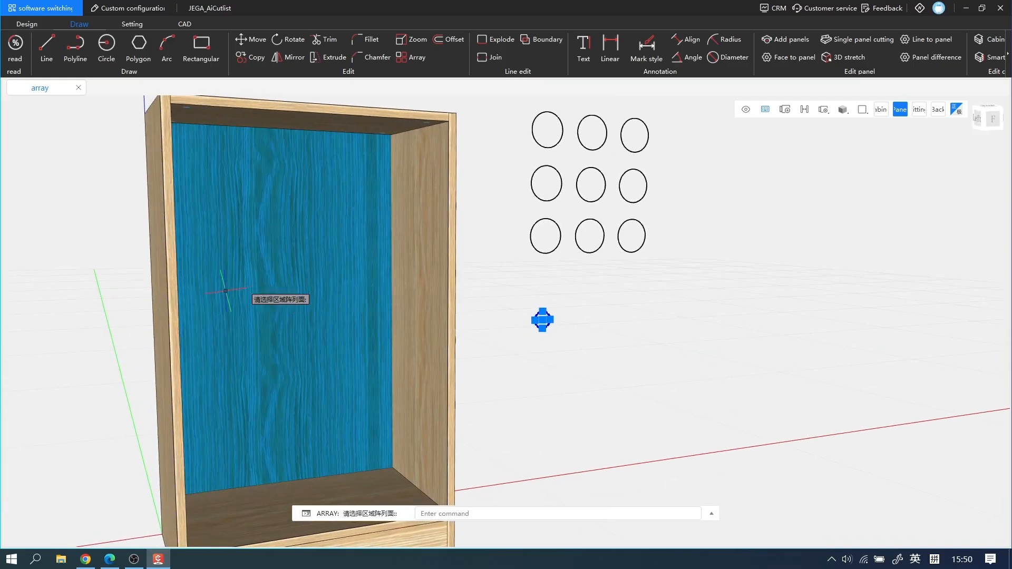
left_click(159, 320)
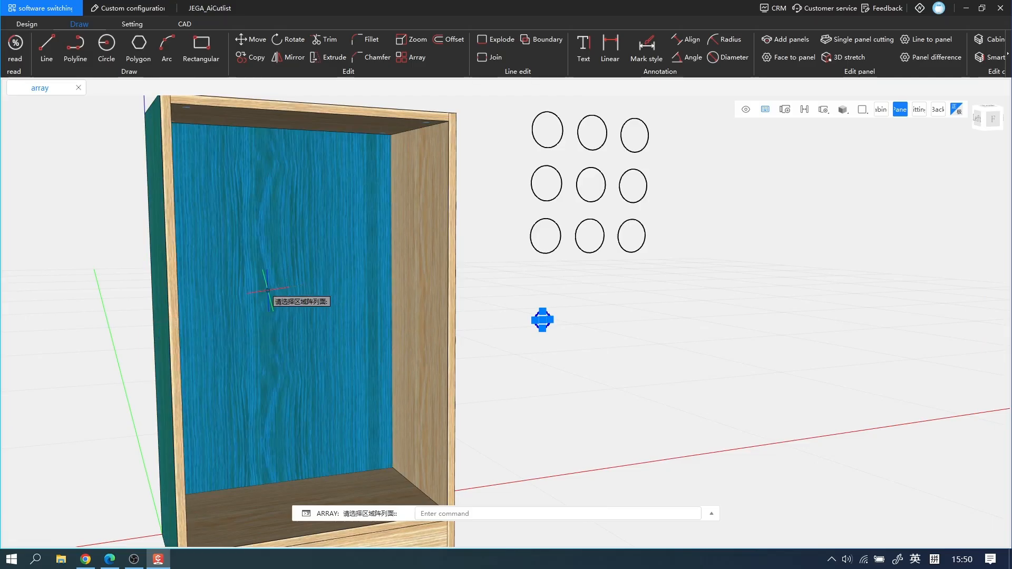
left_click(267, 291)
left_click(528, 507)
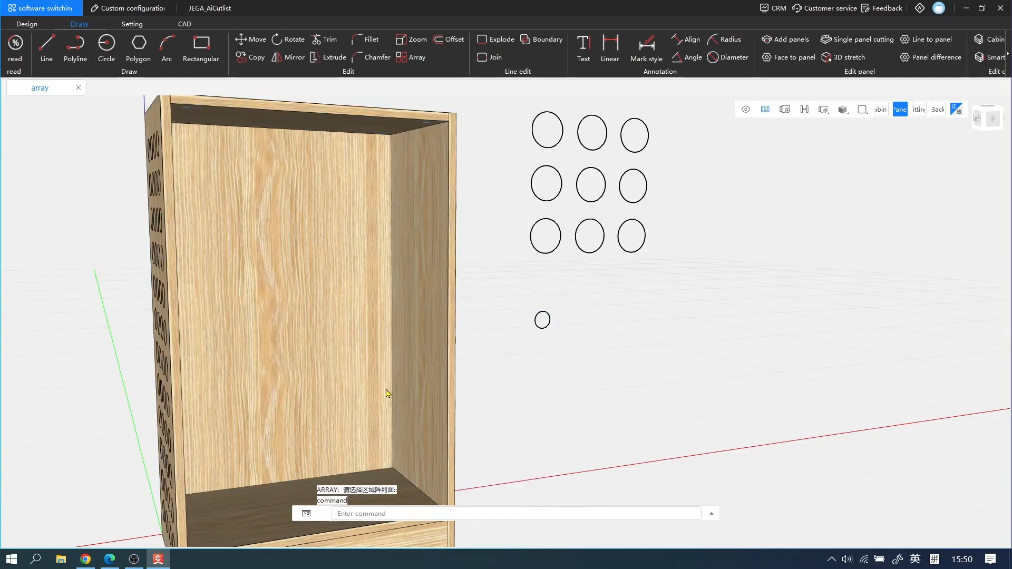
middle_click_drag(348, 371, 428, 299)
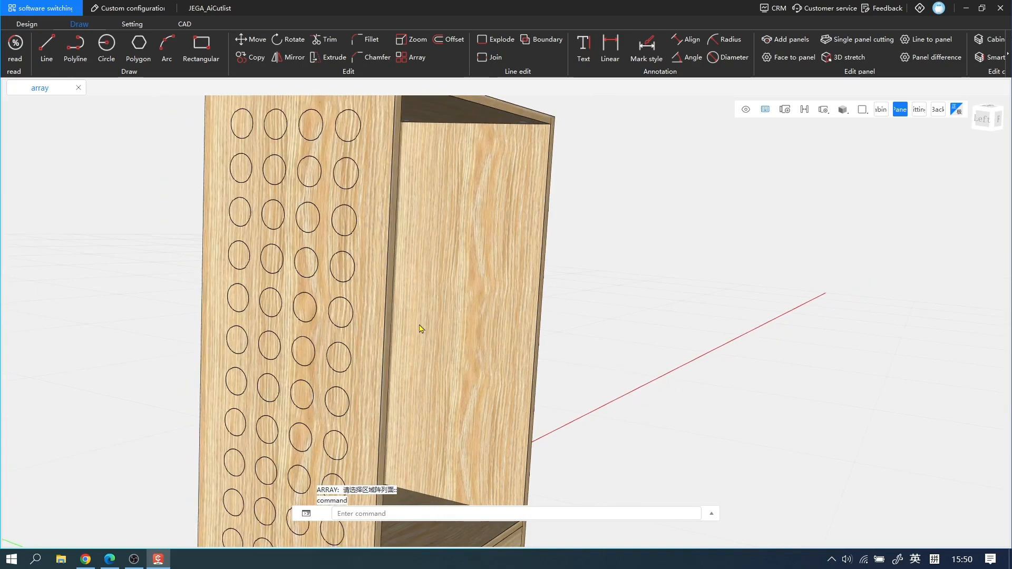
scroll(446, 319, "down", 4)
middle_click_drag(499, 317, 470, 305)
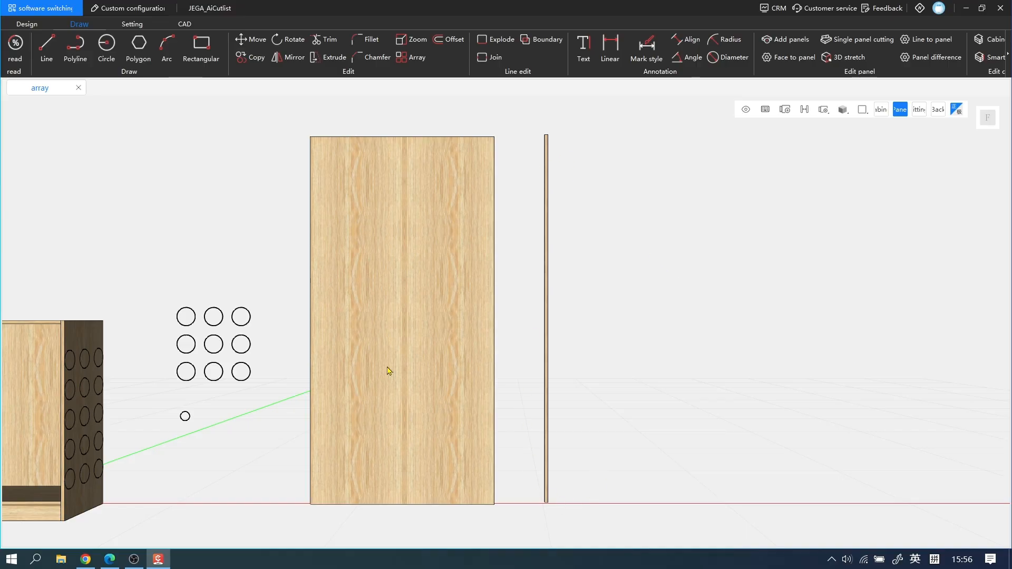
Start an adaptive fill array of the narrow vertical strip beside the wide panel, keeping distances and reserved minimums of 25
left_click(547, 294)
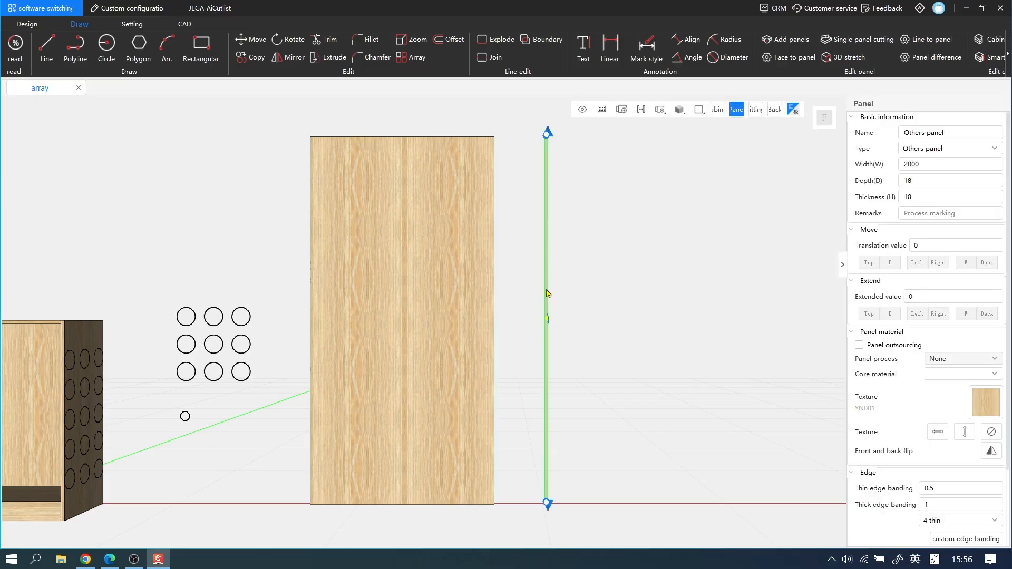
key("space")
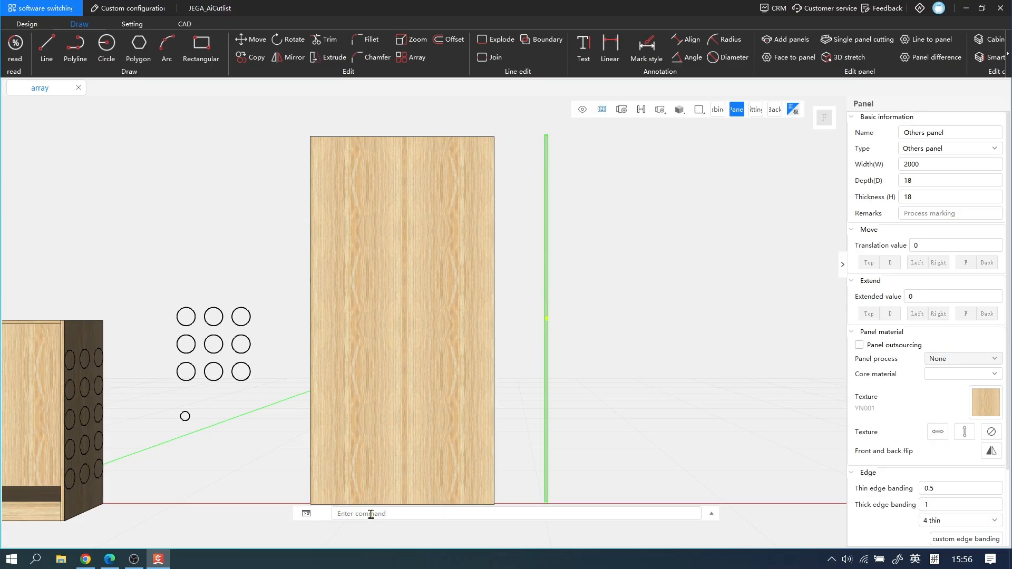
key("Escape")
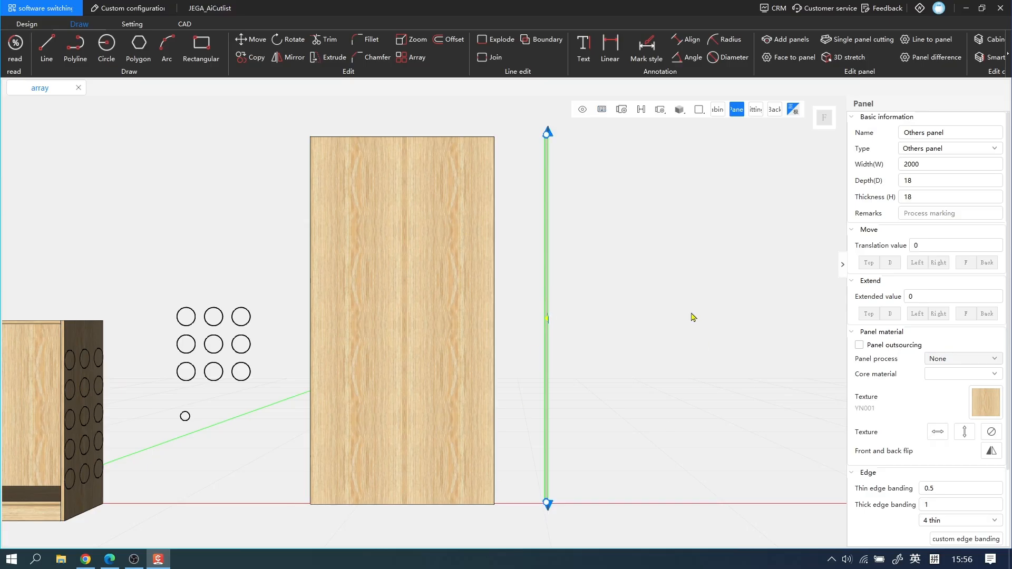
left_click(419, 60)
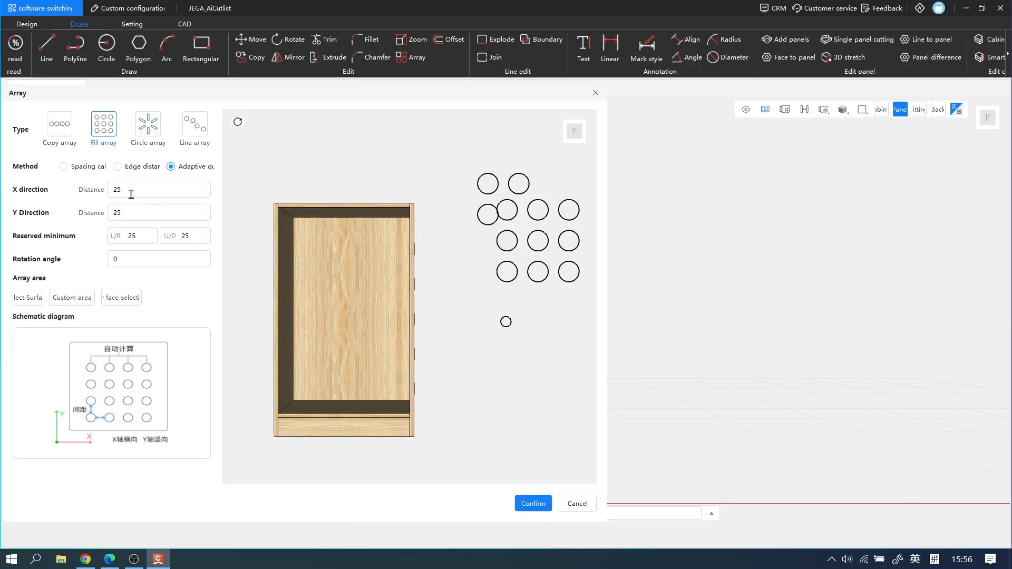
left_click_drag(131, 195, 95, 194)
key("Tab")
key("Tab")
key("Tab")
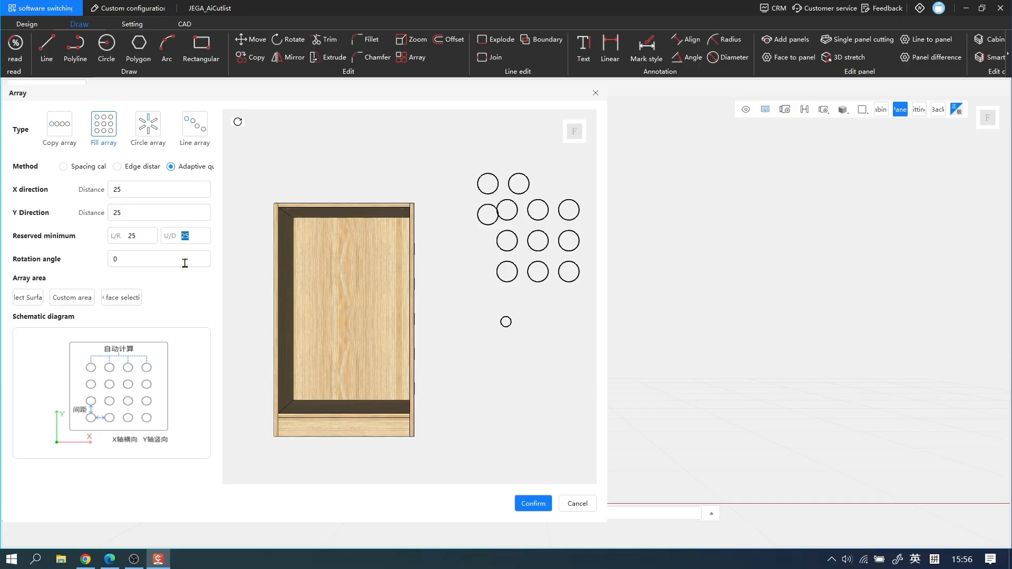
Choose the wide panel's front as the array surface and the strip's front as the reference face, and create the fill array
left_click(25, 304)
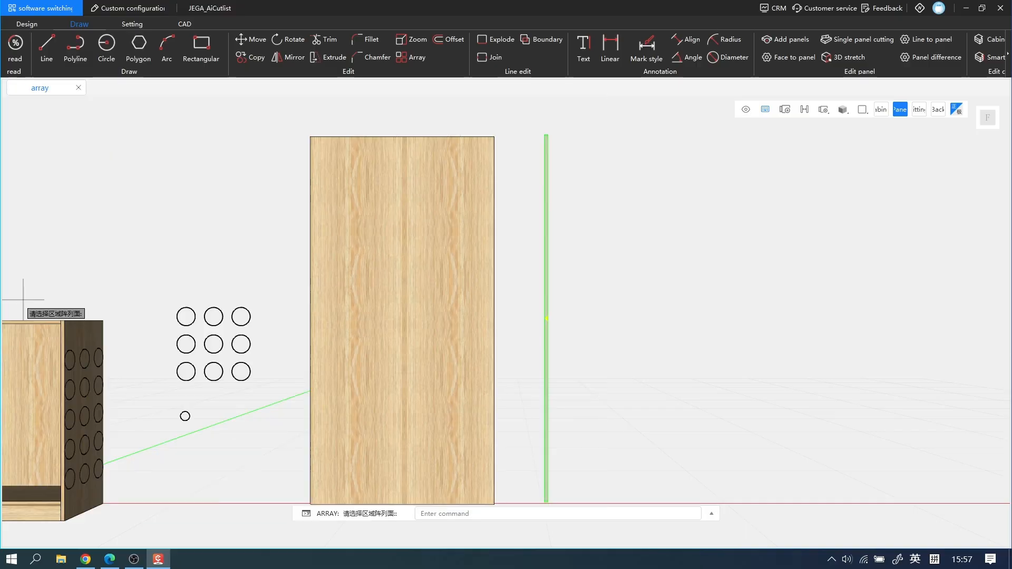
left_click(389, 241)
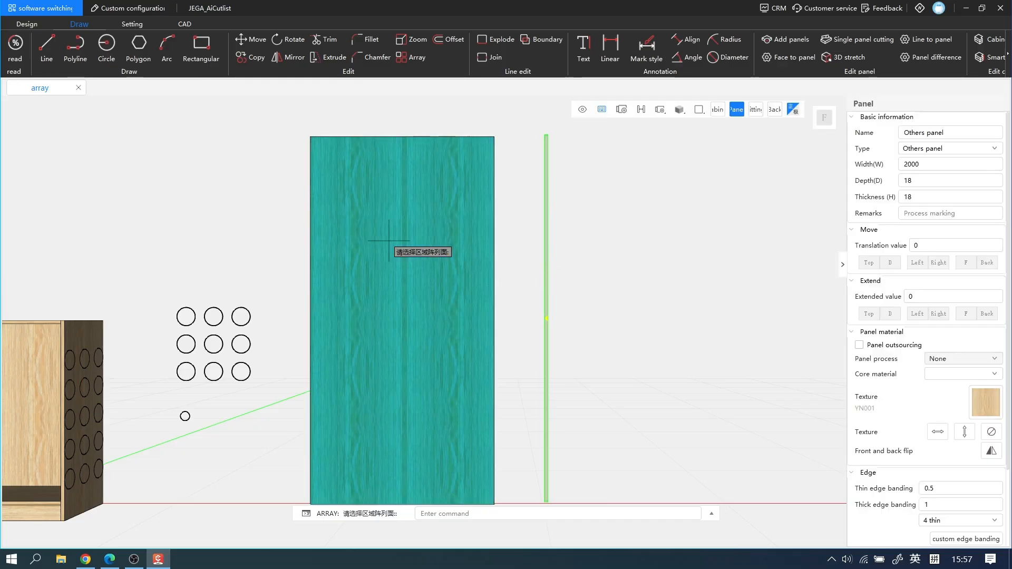
right_click(389, 240)
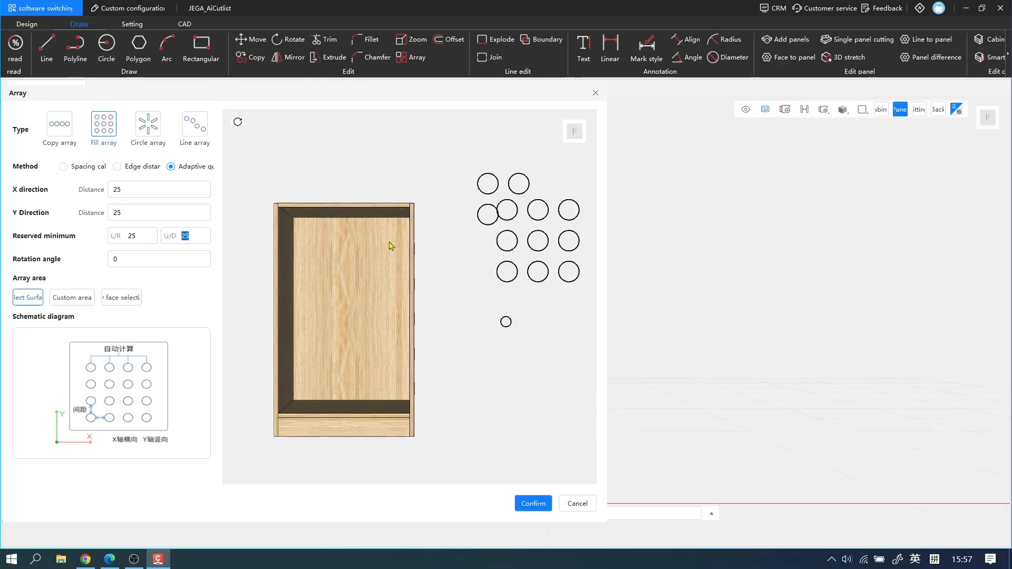
left_click(117, 298)
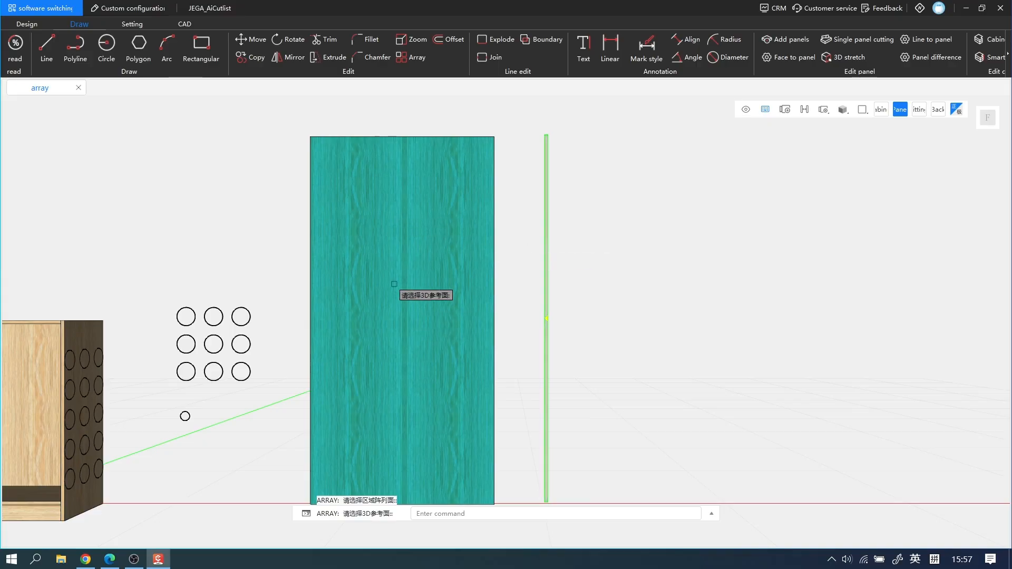
left_click(546, 261)
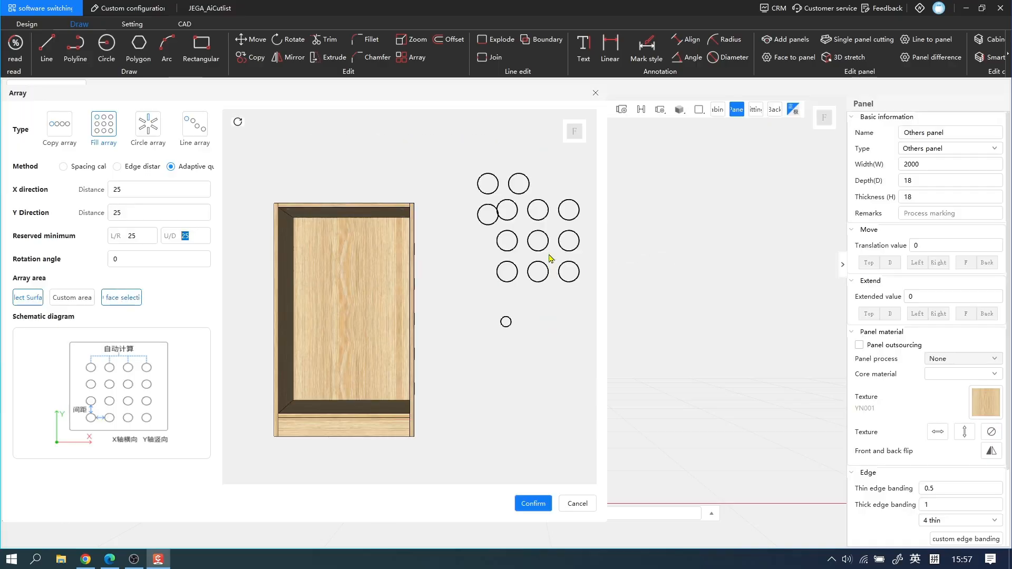
left_click(534, 503)
scroll(477, 339, "up", 1)
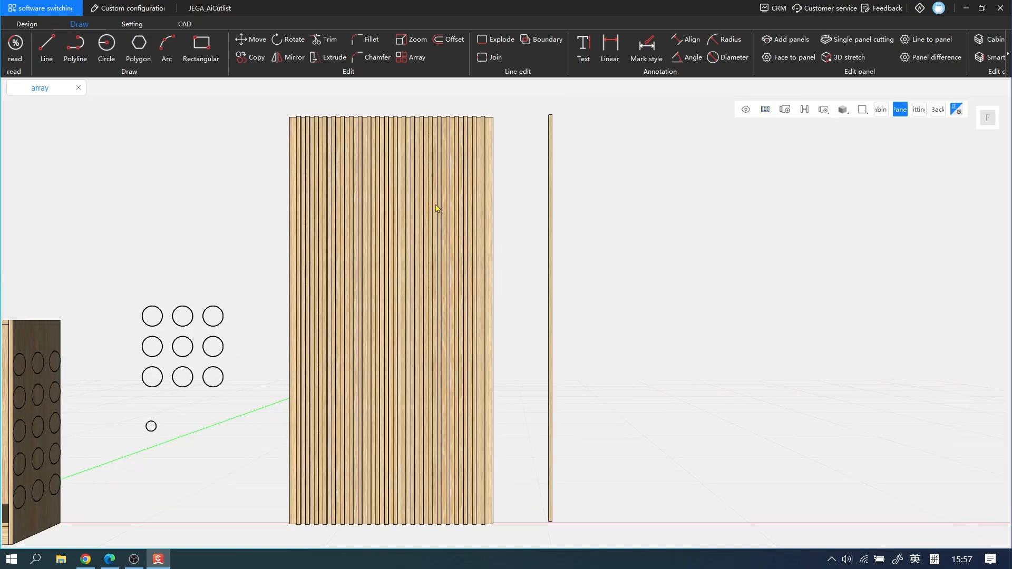
middle_click_drag(436, 206, 563, 130)
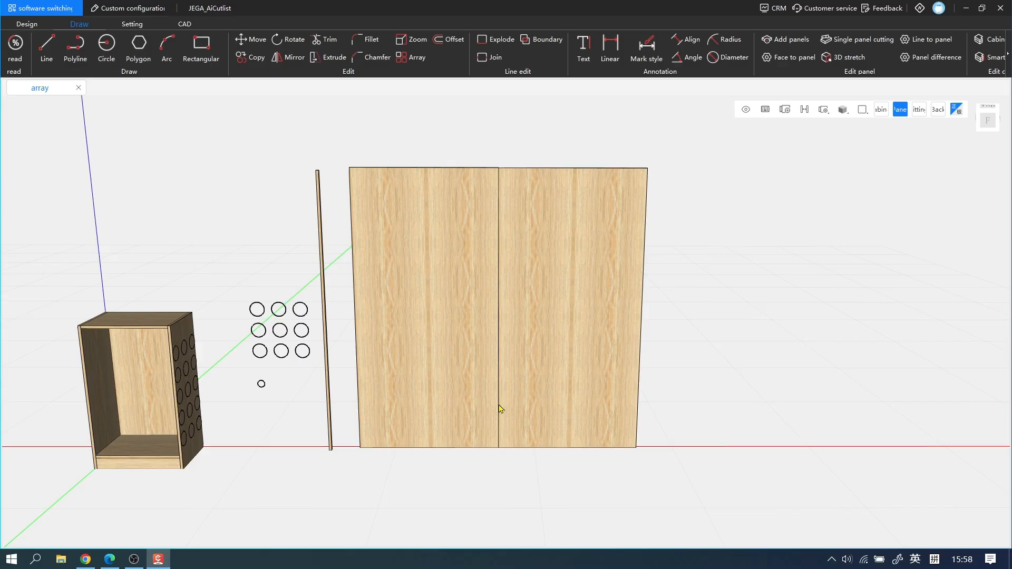
Start an adaptive fill array of the strip and define a custom rectangular area spanning both adjacent panels at their full 2000 height
left_click(321, 246)
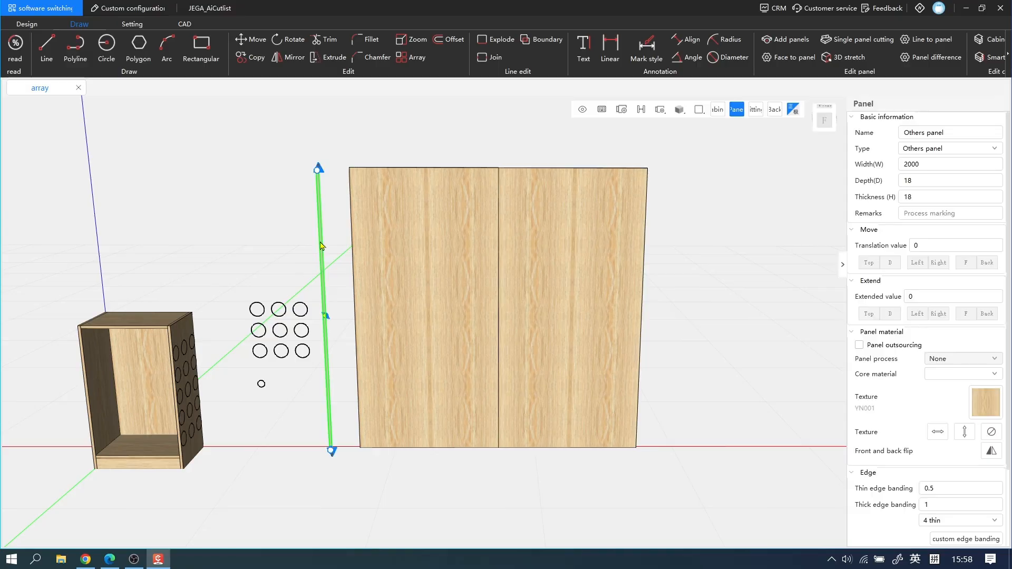
left_click(414, 58)
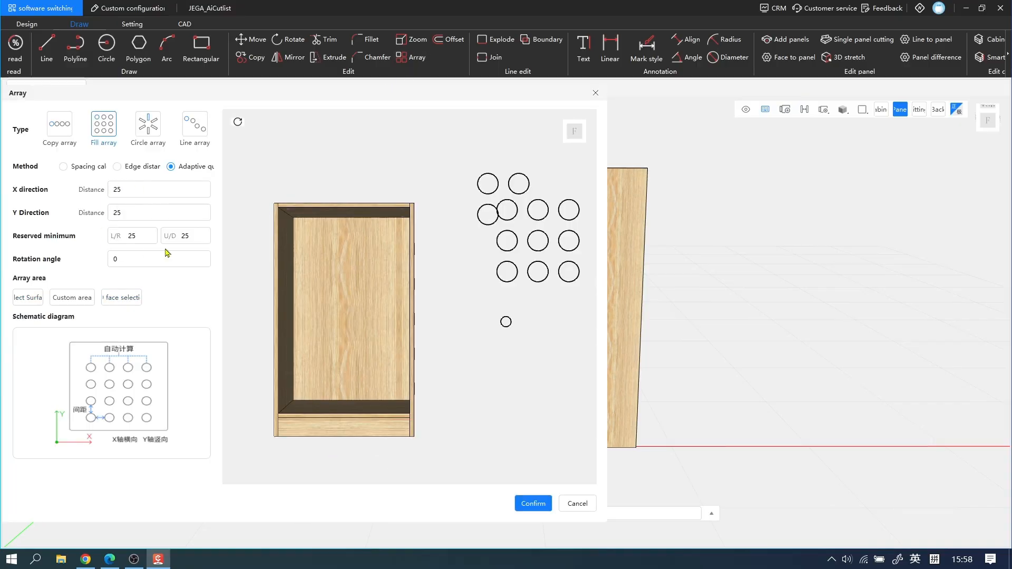
left_click(72, 298)
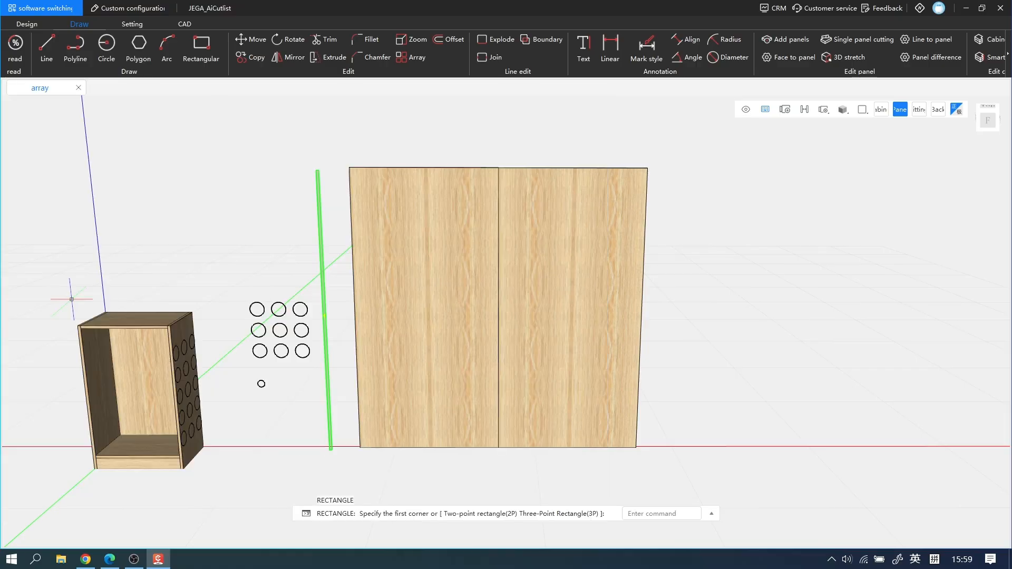
left_click(424, 167)
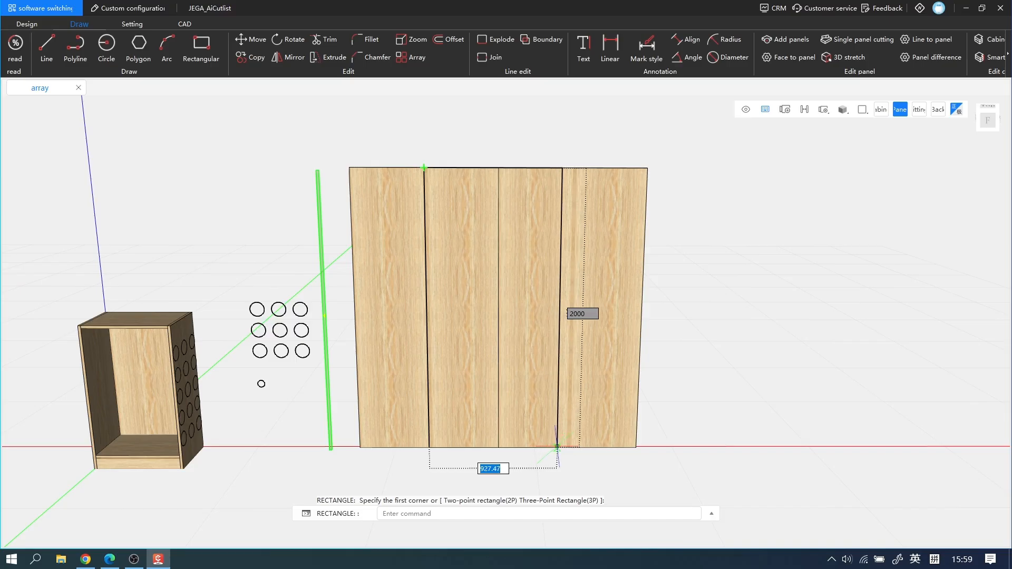
left_click(568, 450)
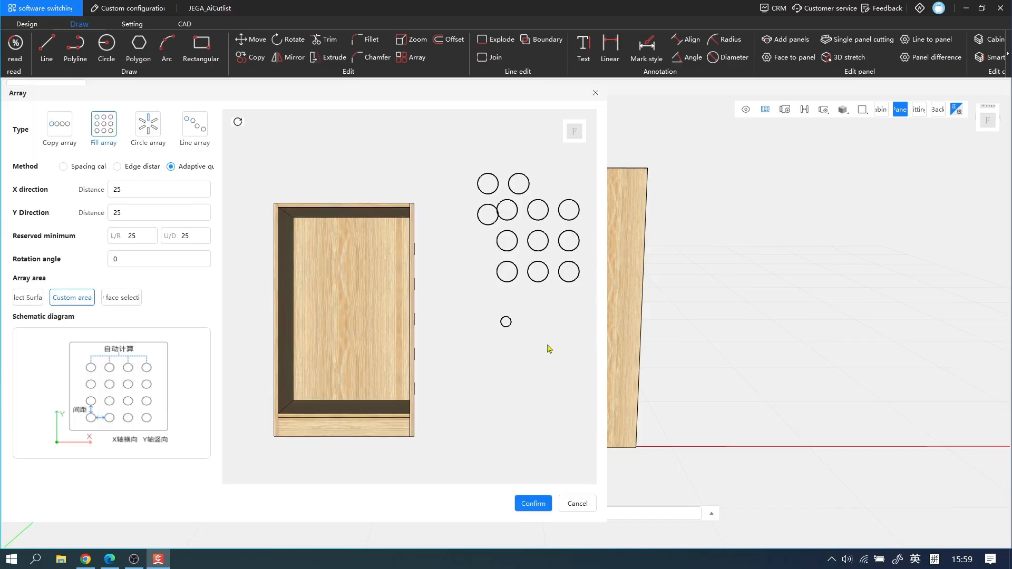
Choose the strip's front as the reference face and create the fill array in the custom area
left_click(122, 298)
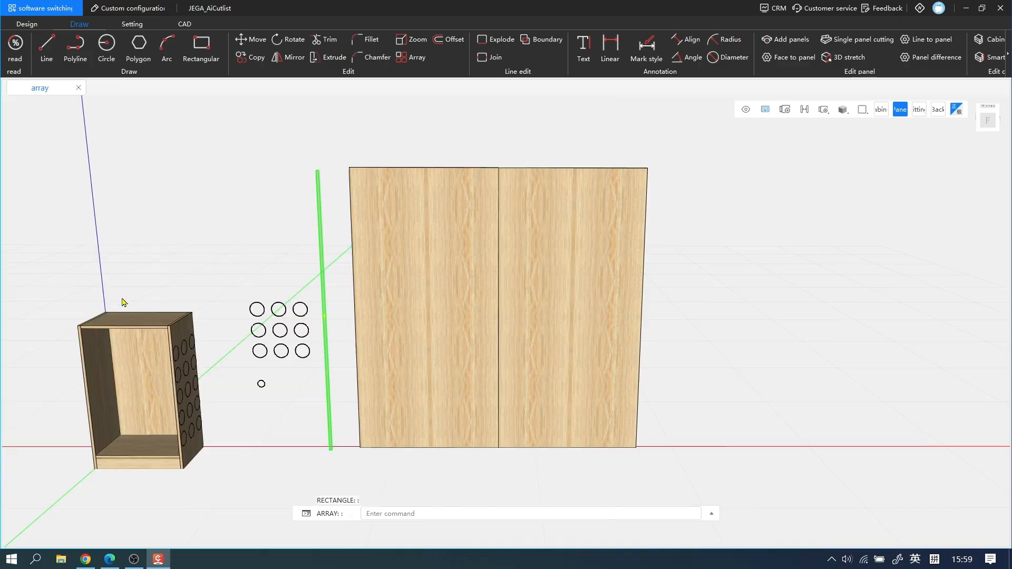
left_click(322, 289)
left_click(529, 504)
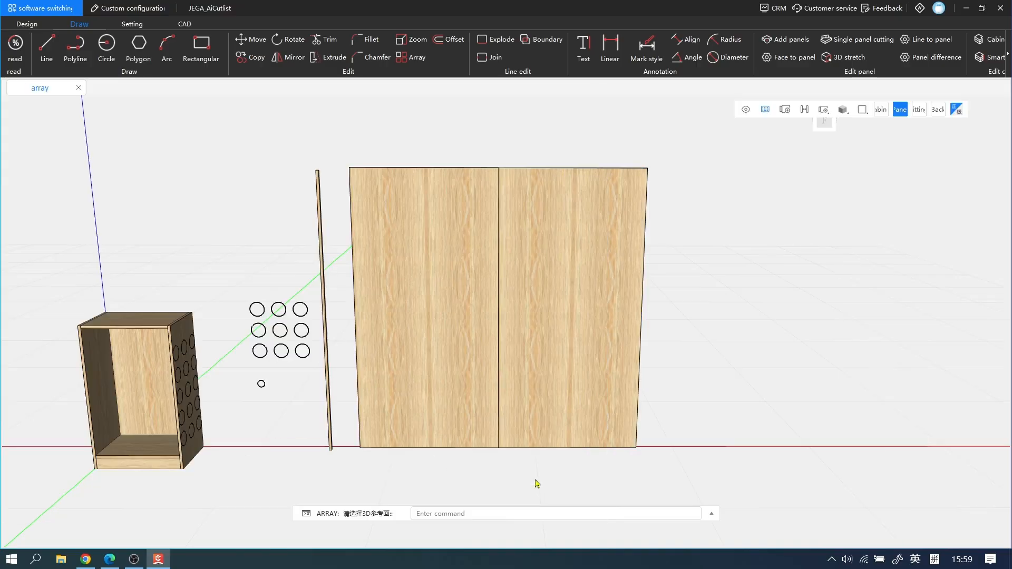
scroll(559, 339, "up", 2)
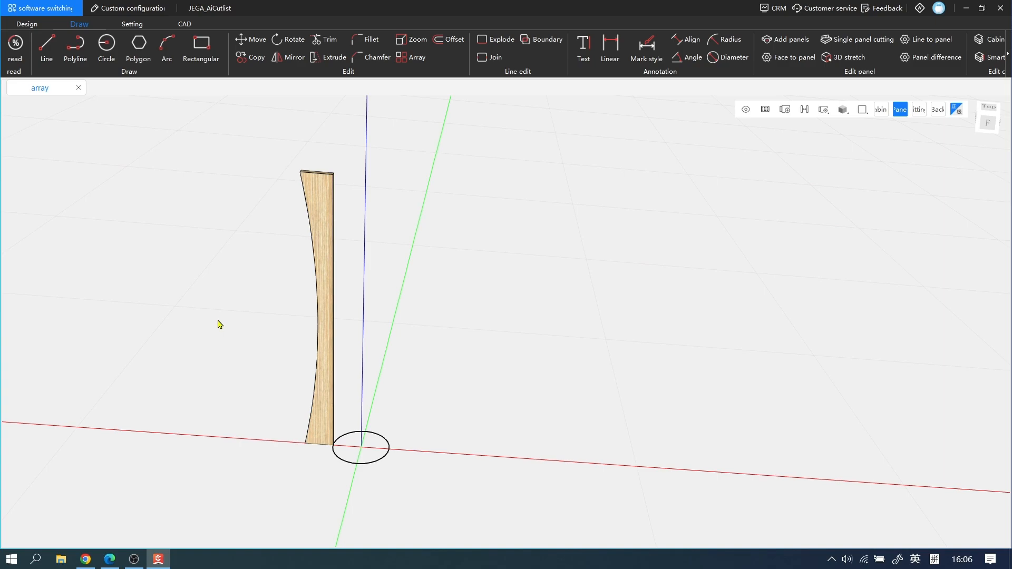
Start a circle array of the curved panel standing beside the circle
key("ctrl+9")
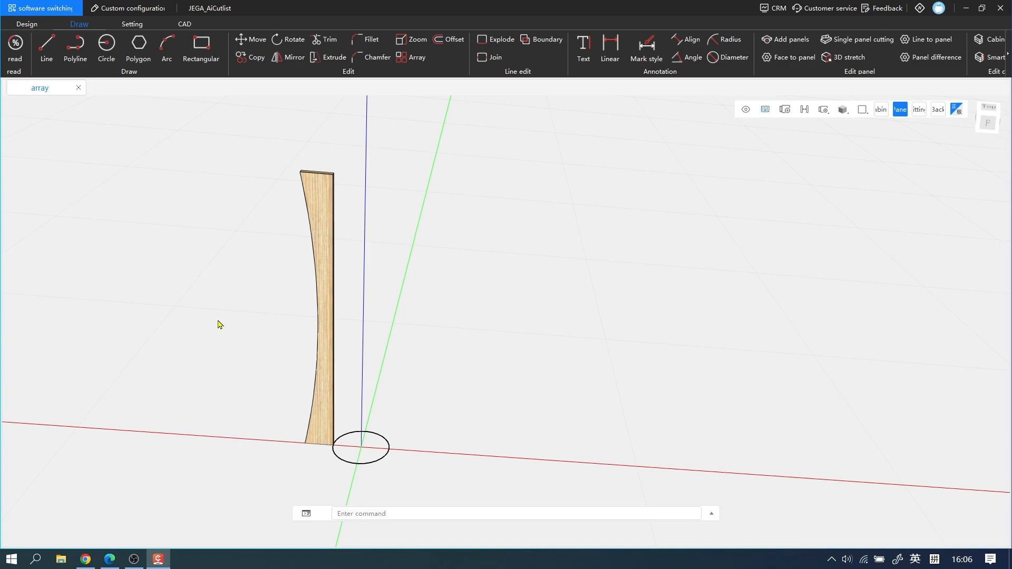
key("ctrl+9")
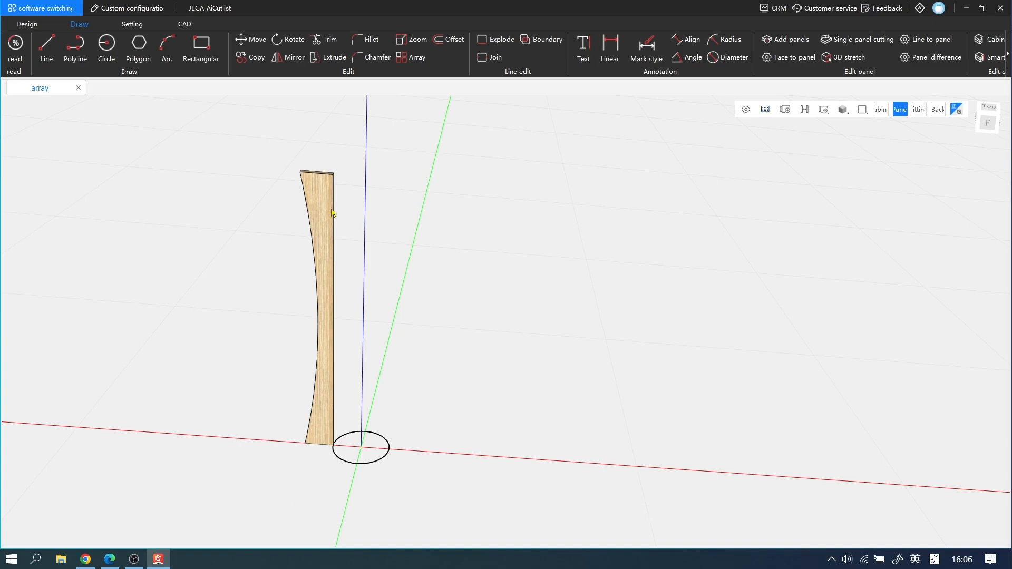
left_click(315, 205)
left_click(414, 57)
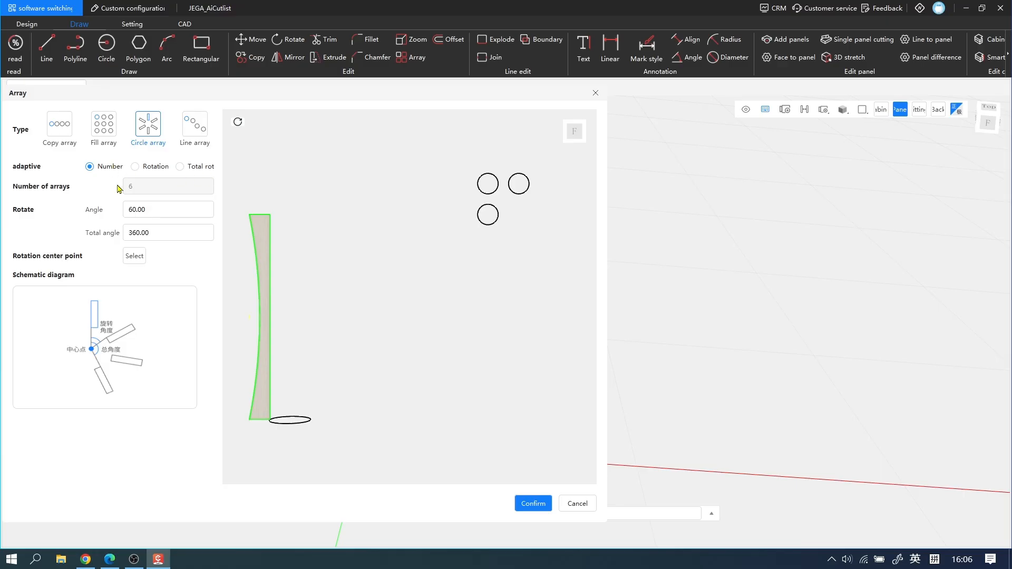
Examine which count and angle values the Number, Rotation and Total rotation adaptive methods of the circle array let you edit
left_click_drag(175, 210, 120, 209)
left_click_drag(164, 233, 116, 232)
left_click(142, 170)
left_click_drag(140, 187, 116, 189)
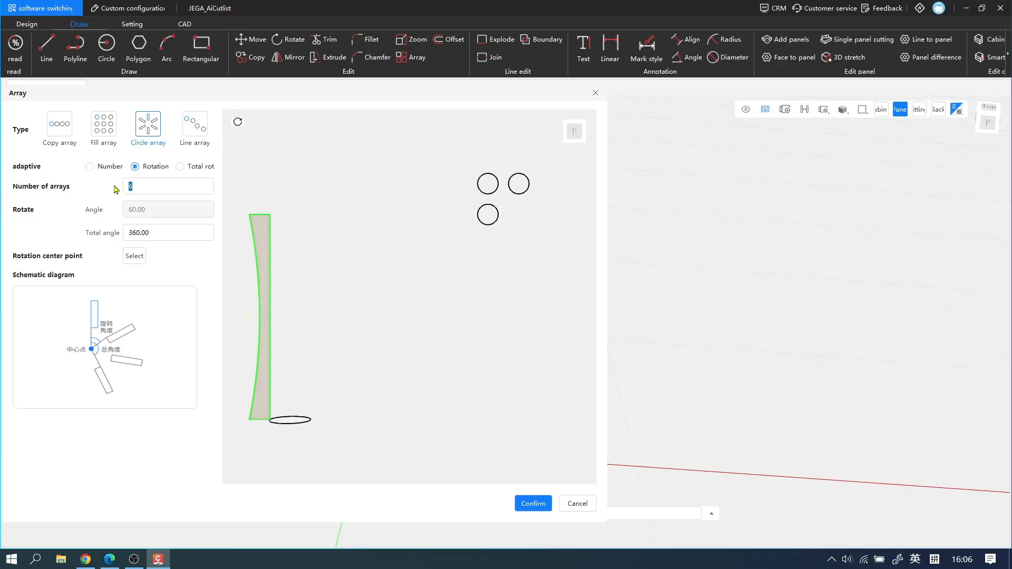
left_click_drag(167, 233, 119, 234)
left_click(195, 167)
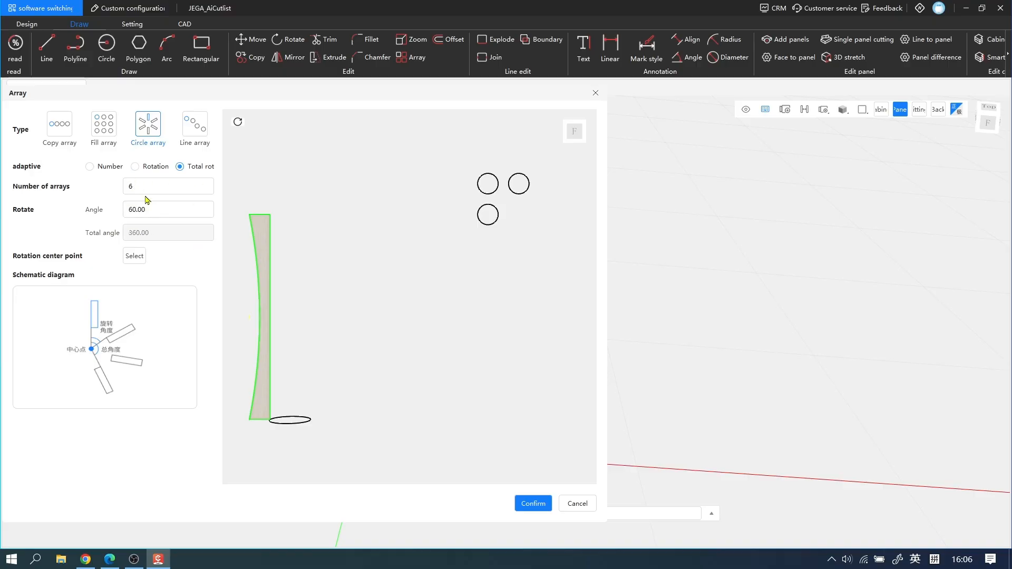
left_click_drag(149, 187, 129, 210)
left_click(95, 169)
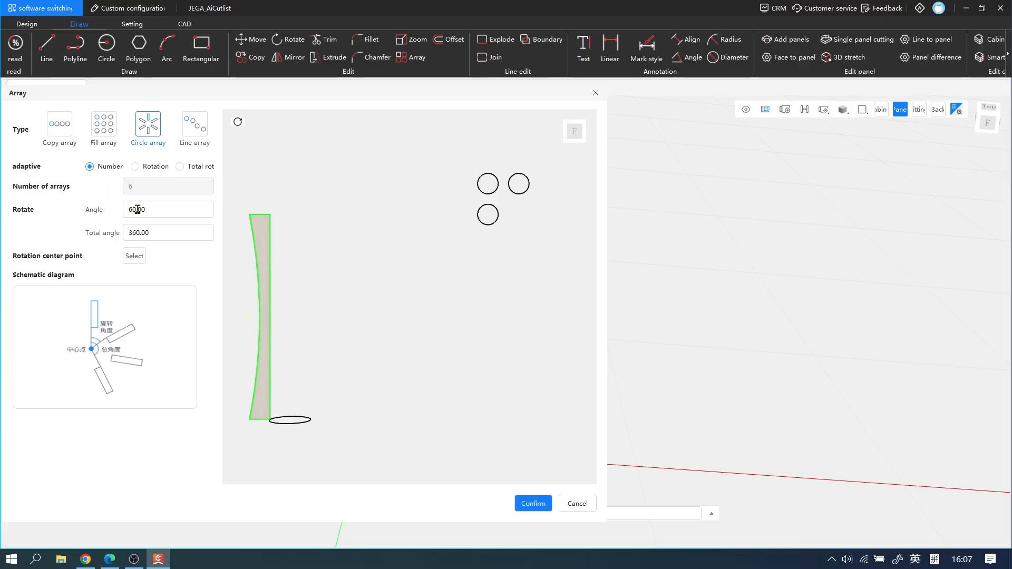
Try circle array rotation angles of 50 and 30, and set the angle back to 60
left_click_drag(154, 211, 118, 233)
left_click(159, 236)
left_click_drag(133, 209, 128, 209)
type("5")
left_click_drag(132, 209, 124, 211)
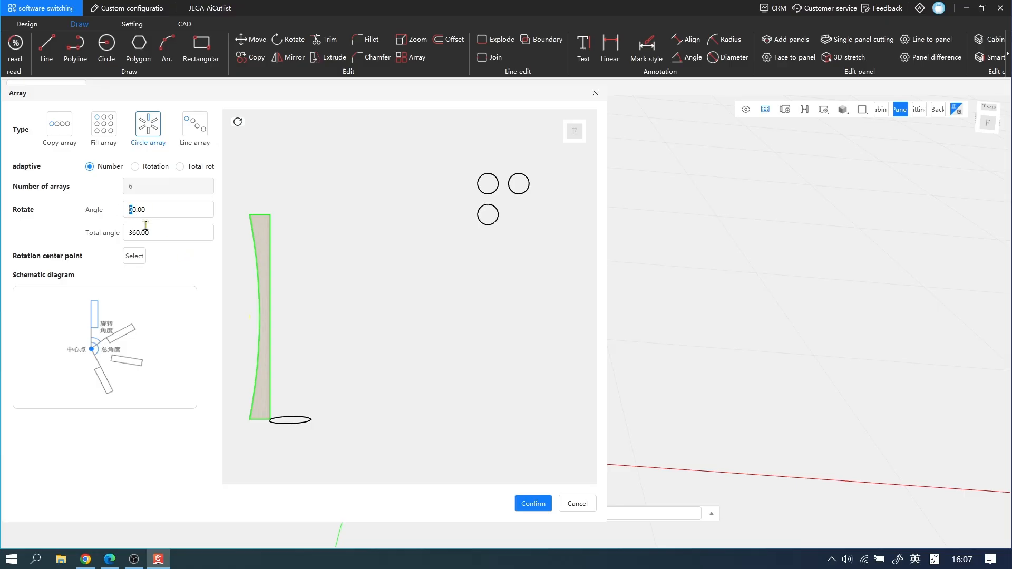
type("3")
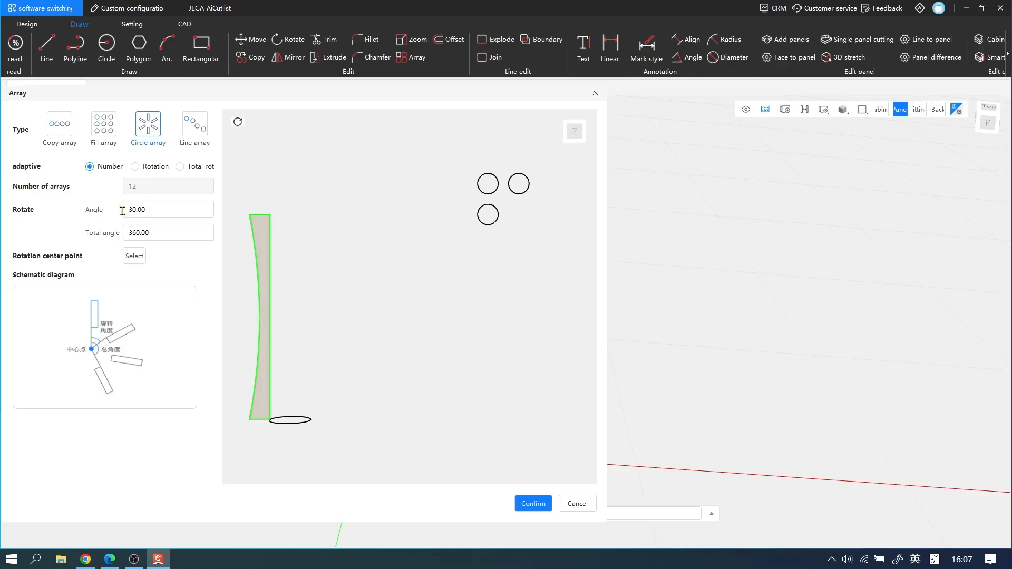
left_click_drag(133, 210, 125, 212)
type("6")
left_click(155, 233)
Pick the centre of the circle at the curved panel's base as the rotation centre point and create the circle array
left_click(134, 257)
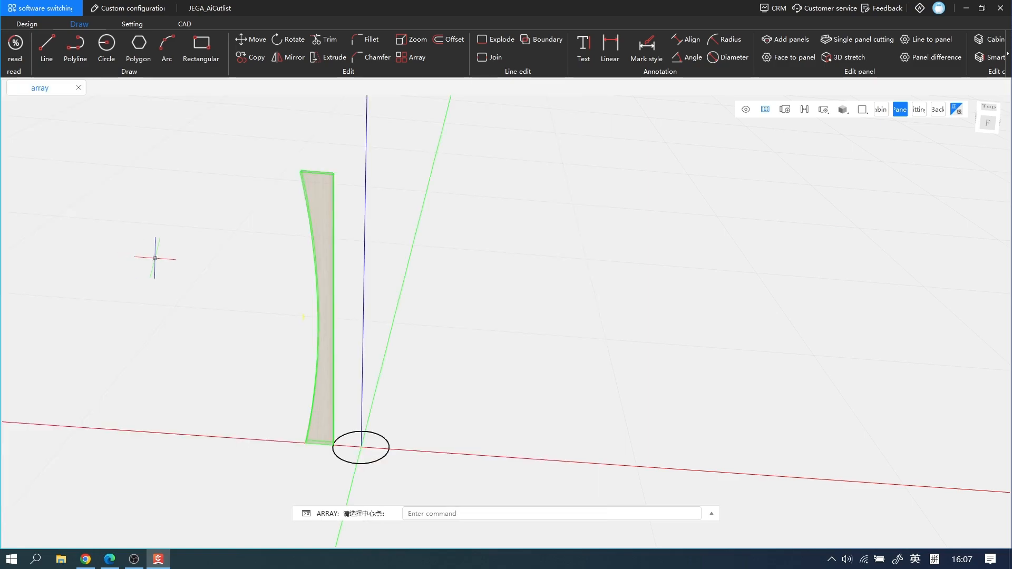
scroll(317, 486, "up", 2)
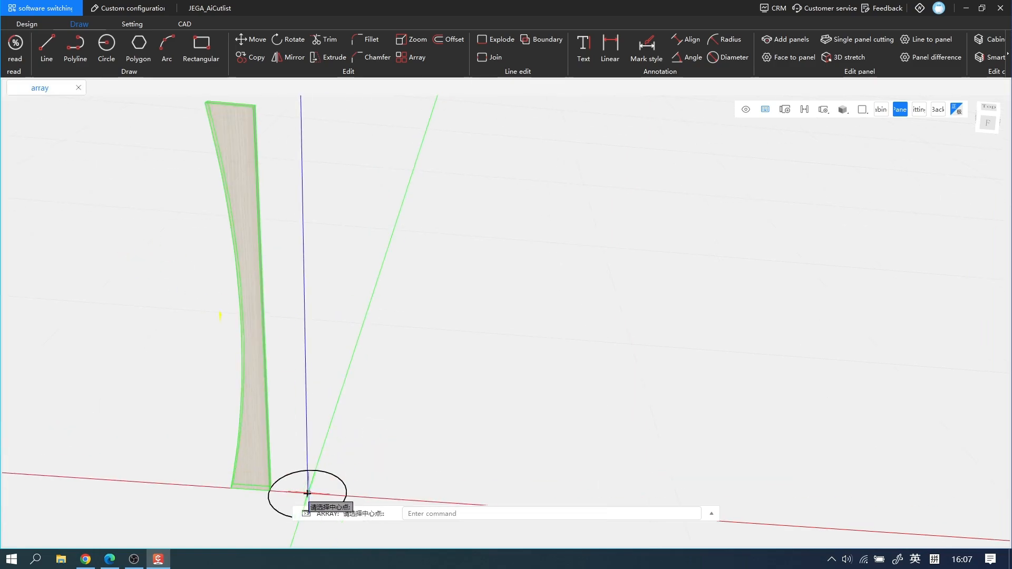
left_click(305, 494)
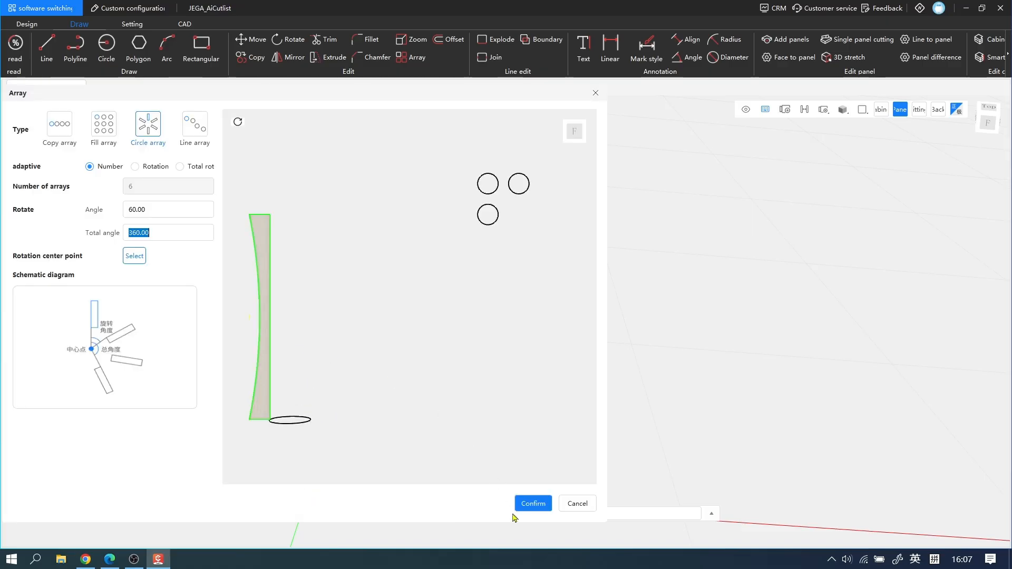
left_click(533, 504)
scroll(494, 394, "down", 4)
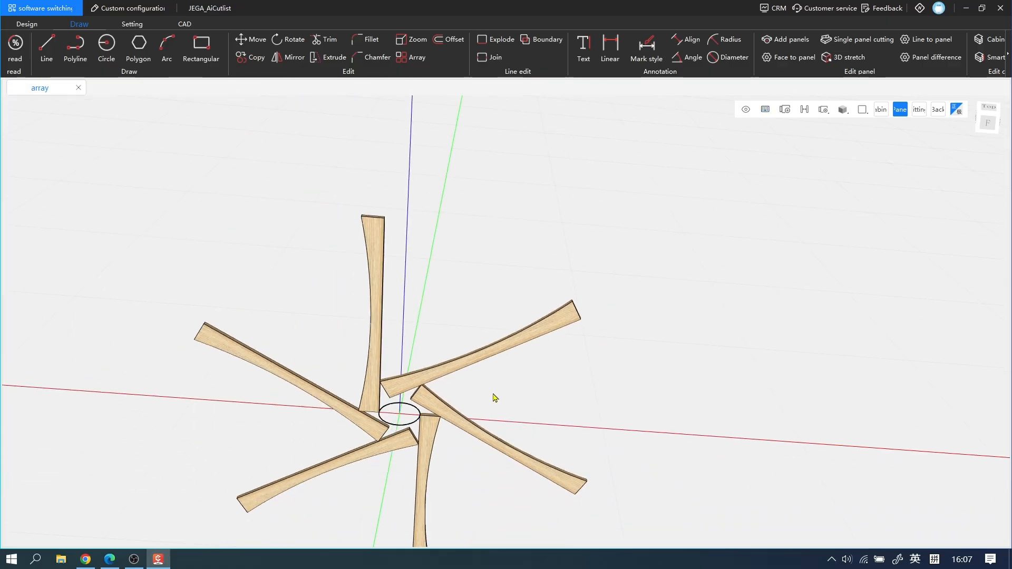
scroll(427, 333, "down", 1)
middle_click_drag(427, 334, 436, 265)
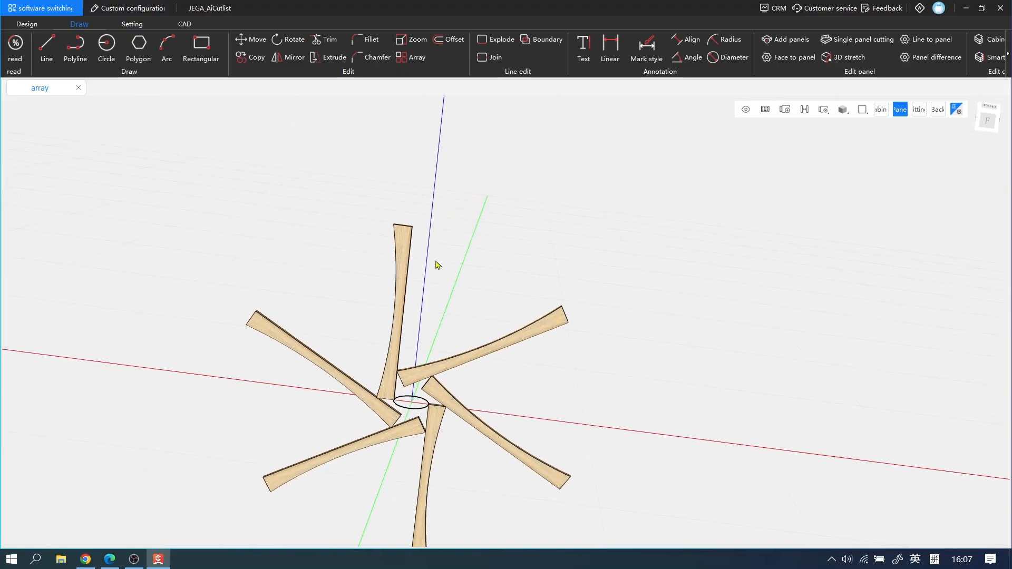
middle_click_drag(465, 310, 525, 318)
Undo the circle array of the curved panel
key("ctrl+z")
mouse_move(412, 324)
middle_mouse_down()
mouse_move(463, 345)
mouse_move(432, 350)
mouse_move(488, 296)
mouse_move(385, 297)
mouse_move(468, 314)
mouse_move(429, 301)
mouse_move(421, 313)
middle_mouse_up()
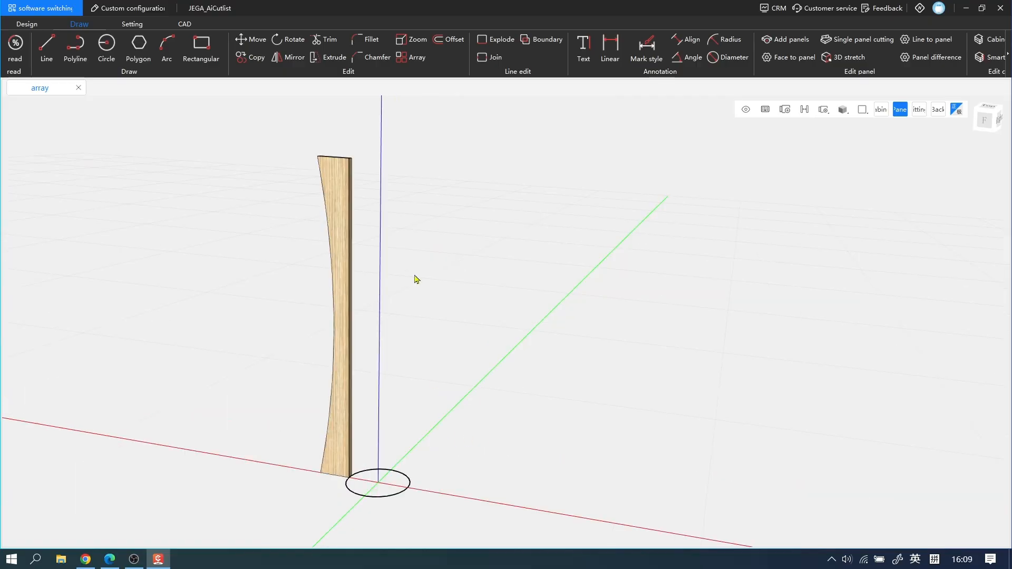
Set up another circle array of the curved panel and try picking its rotation centre point
left_click(410, 58)
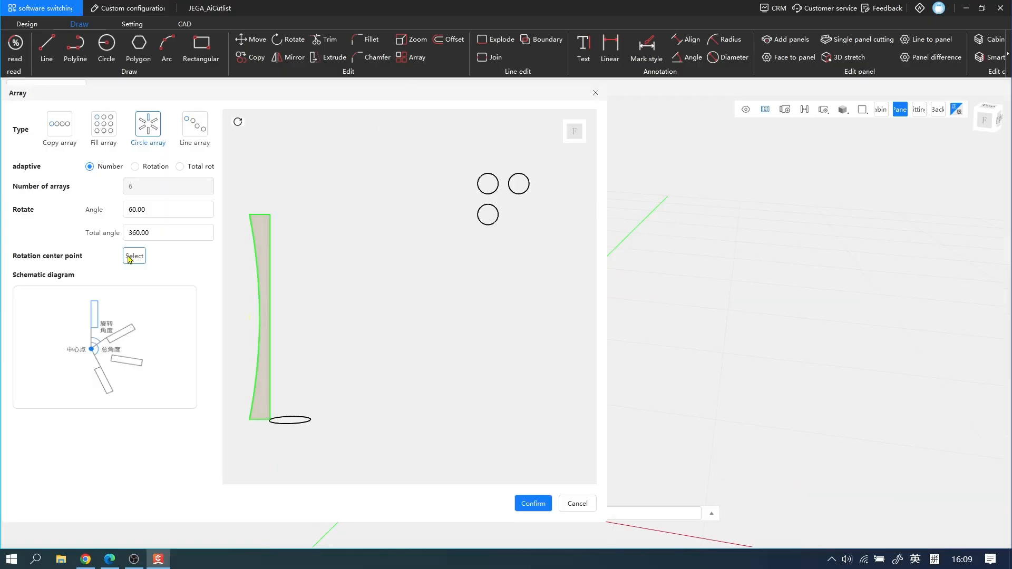
left_click(132, 257)
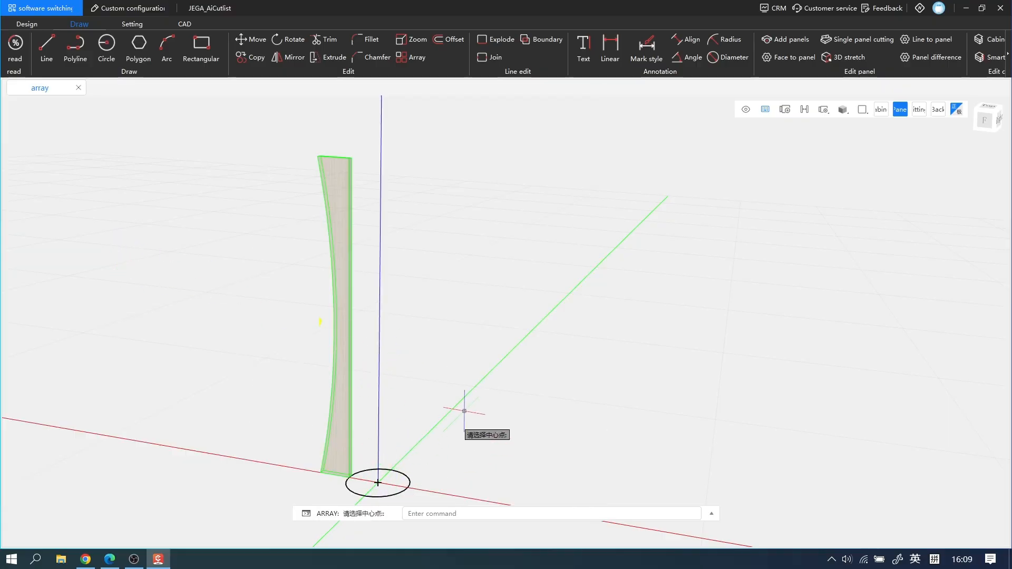
middle_click_drag(464, 406, 477, 357)
middle_click_drag(513, 416, 601, 388)
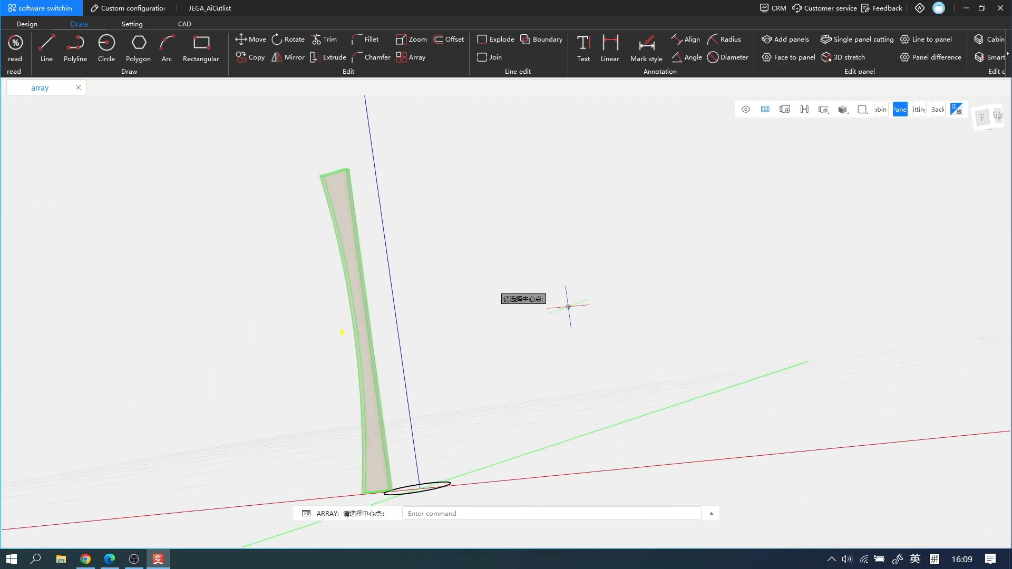
middle_click_drag(569, 305, 458, 438)
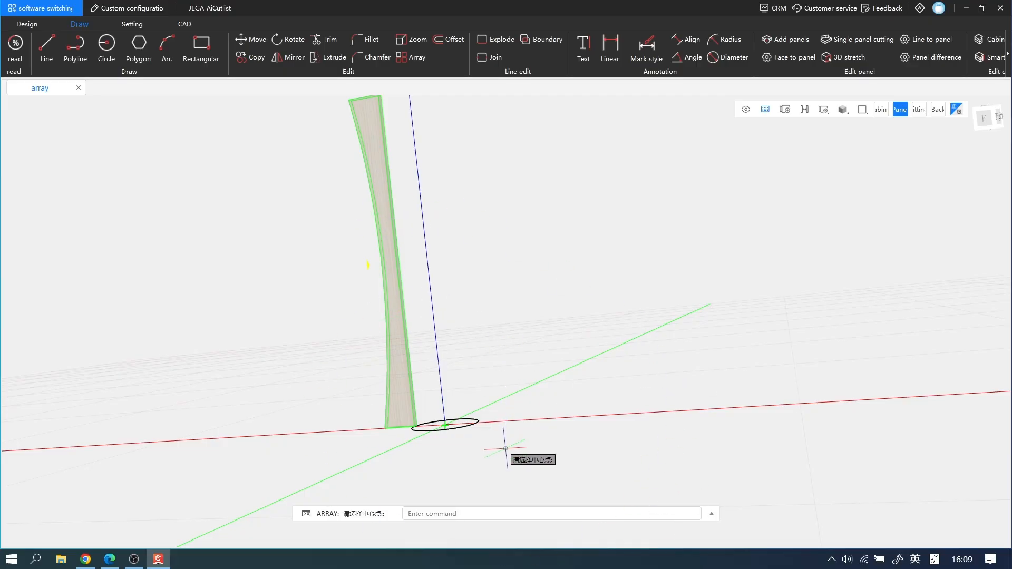
middle_click_drag(498, 265, 519, 256)
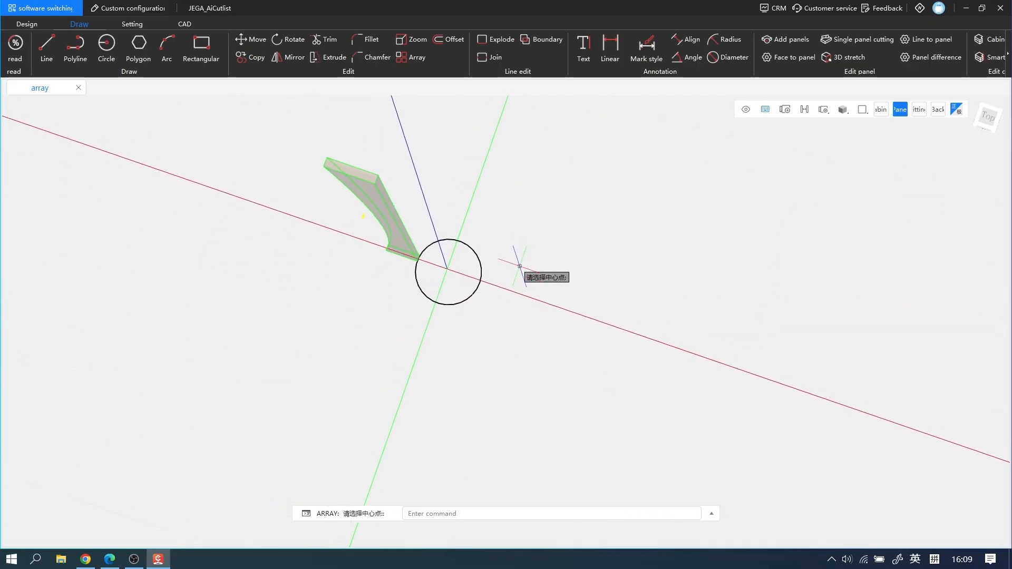
left_click(519, 264)
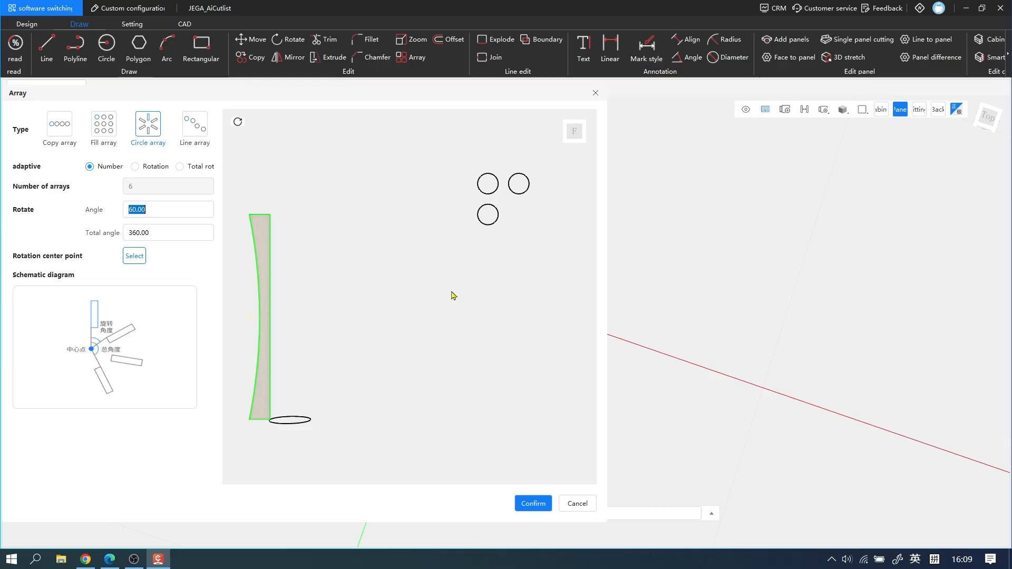
Repick the base circle's centre as rotation centre, create the circle array at 60 degrees over a 360-degree total, and undo it
left_click(133, 255)
left_click(447, 278)
left_click(533, 504)
middle_click_drag(553, 389, 534, 251)
scroll(558, 277, "down", 3)
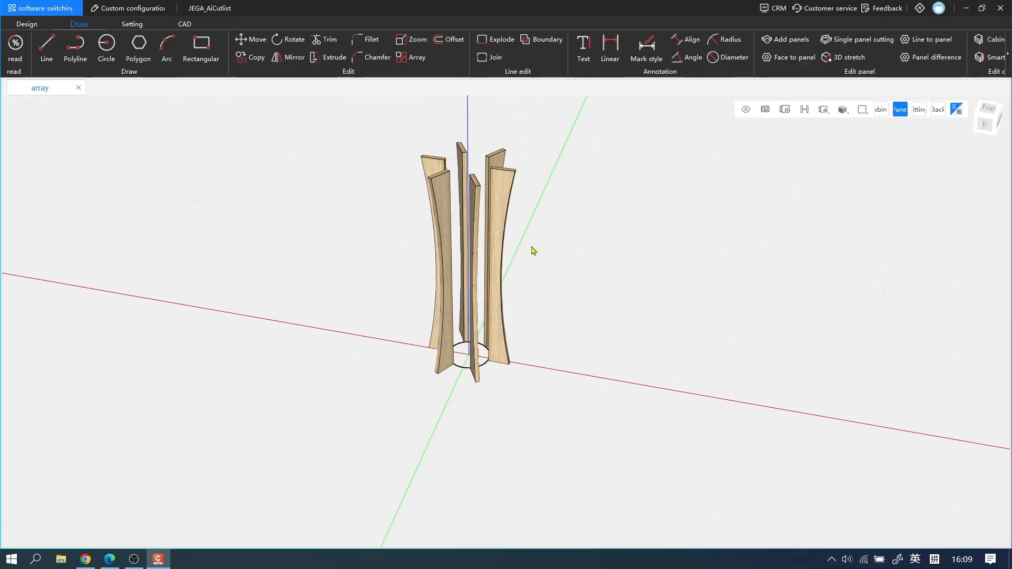
key("ctrl+z")
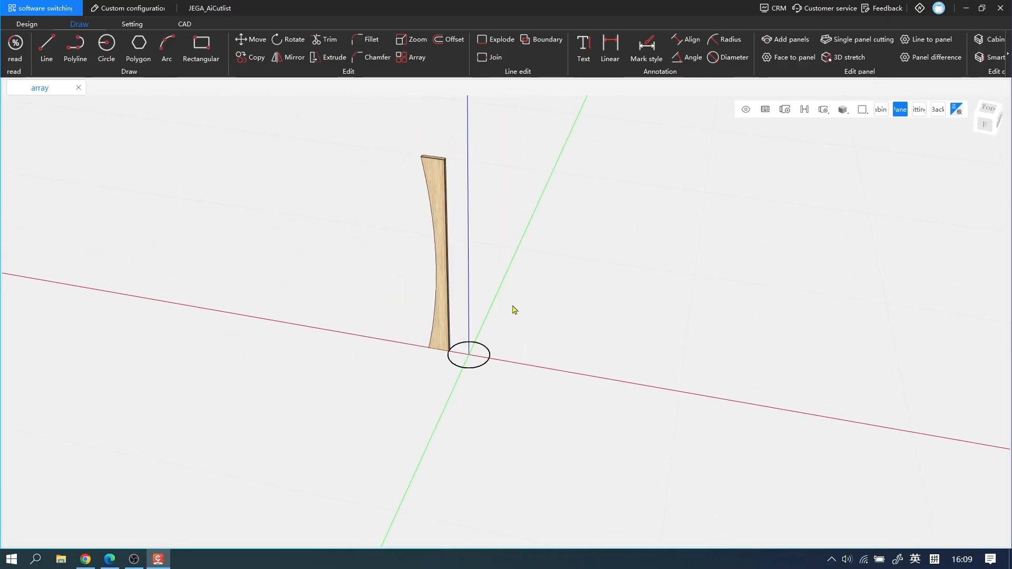
Circle-array the curved panel around the base circle's centre using the Rotation adaptive method with 3 arrays over 360 degrees
left_click(444, 229)
left_click(411, 57)
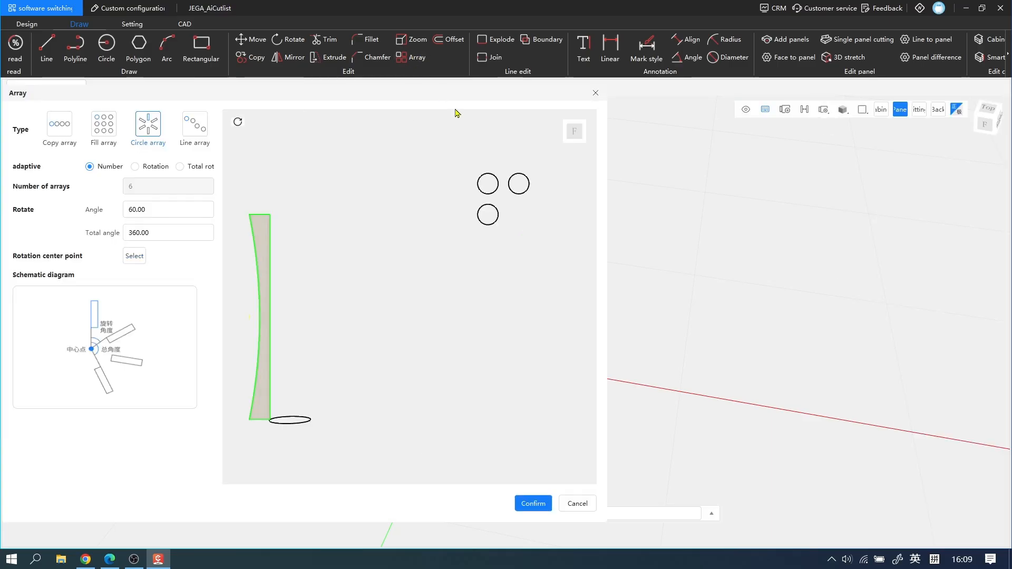
left_click(156, 167)
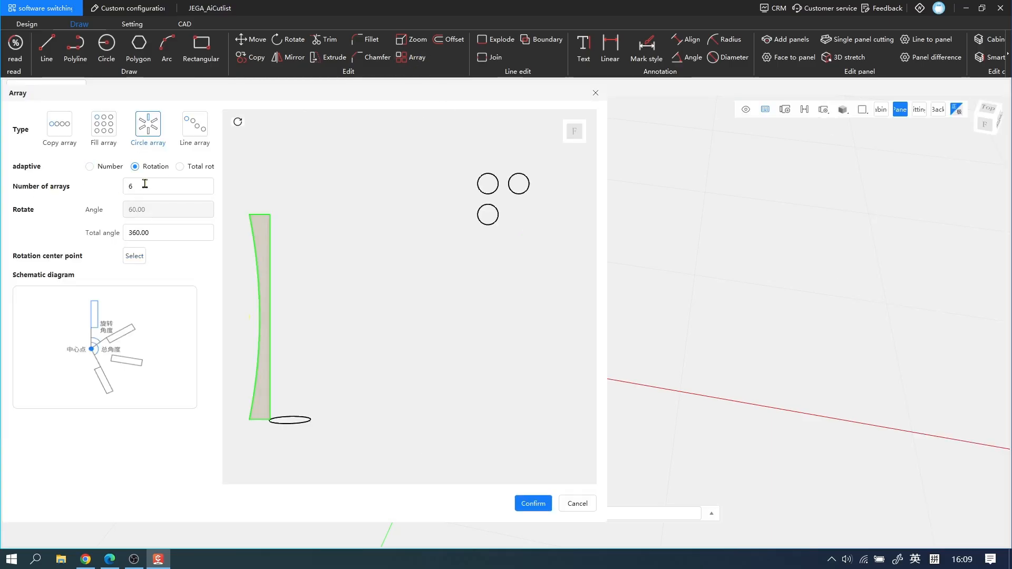
double_click(153, 190)
left_click(142, 260)
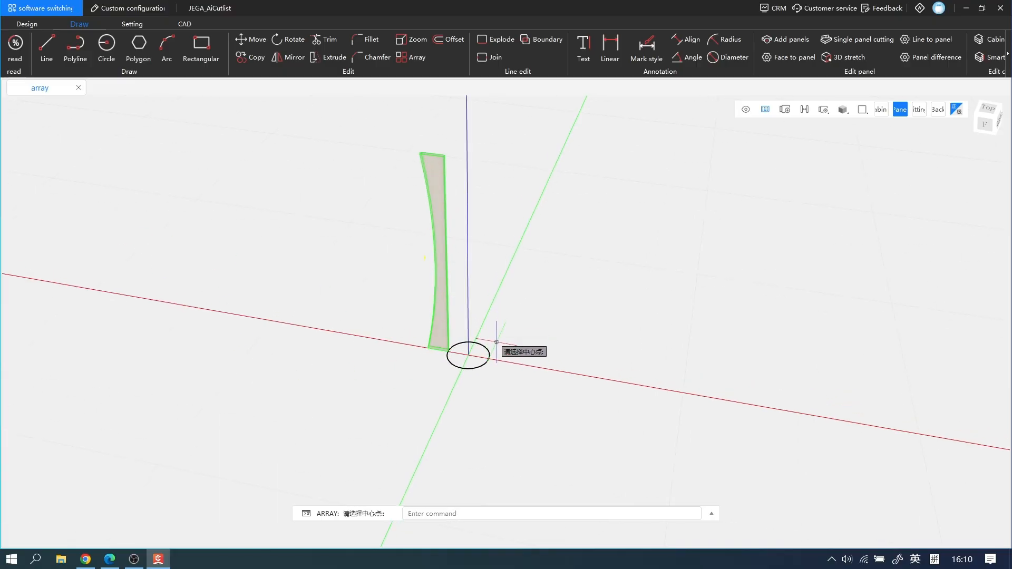
scroll(496, 342, "up", 3)
left_click(455, 344)
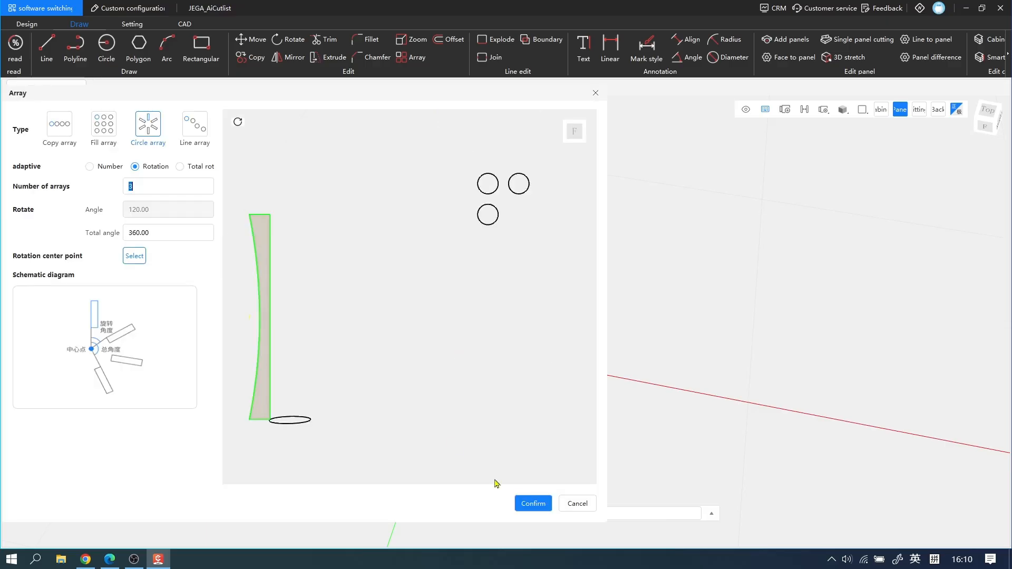
left_click(533, 504)
middle_click_drag(517, 348, 513, 324)
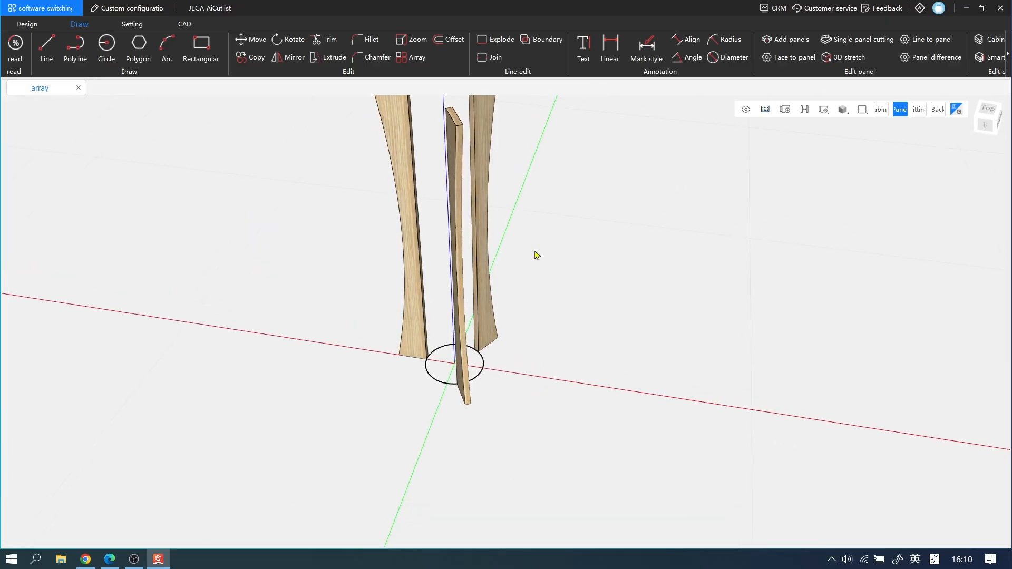
Set the panel's circle array to the Total rotation adaptive method with 6 arrays and a rotation angle of 30 degrees
left_click(197, 169)
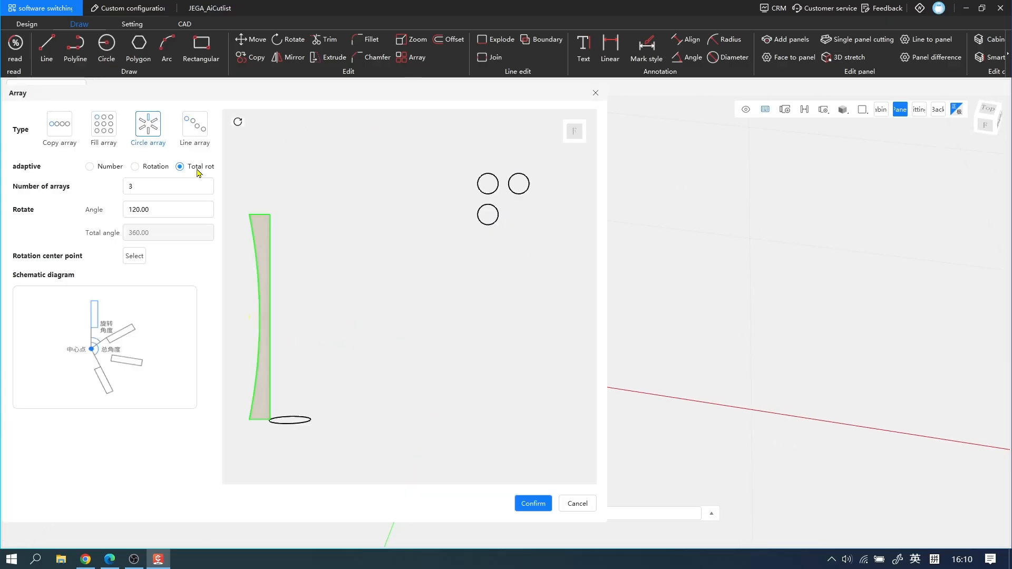
left_click_drag(156, 191, 113, 214)
double_click(142, 186)
type("6")
left_click_drag(155, 207, 128, 209)
left_click(148, 211)
left_click(137, 209)
type("3")
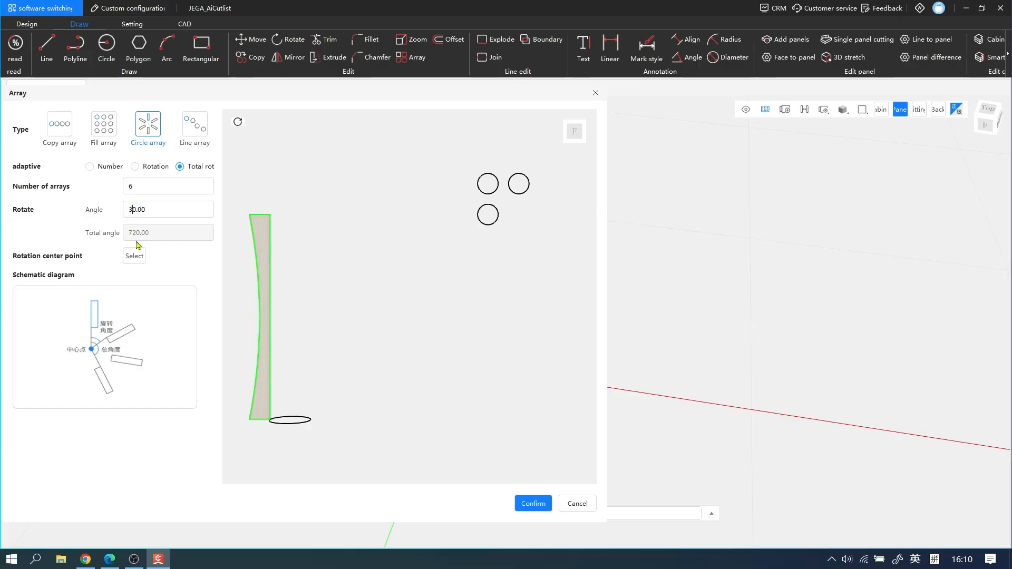
left_click(170, 209)
left_click(171, 186)
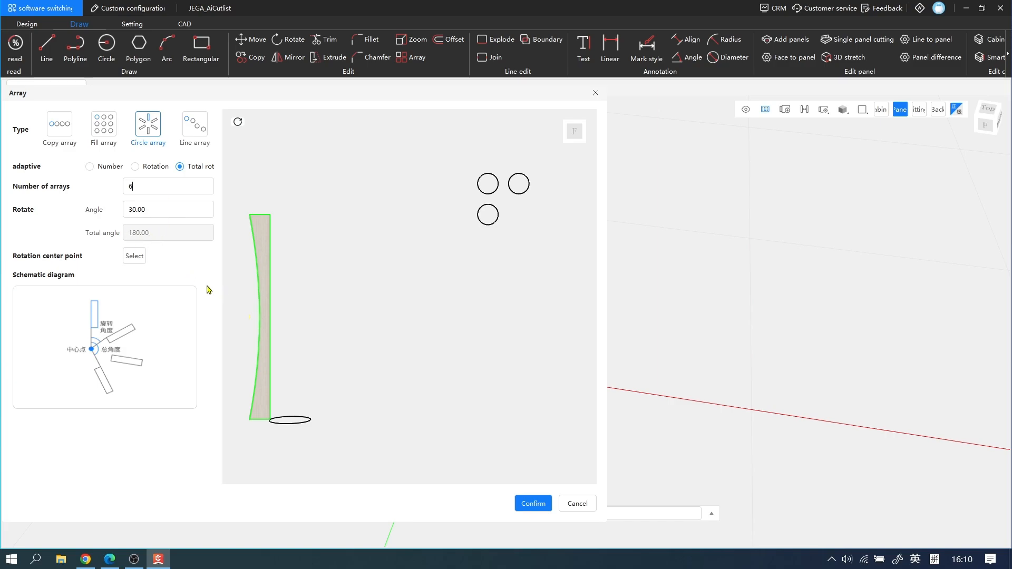
Choose the base circle's centre as the rotation centre and create the 30-degree circle array of the curved panel
left_click(135, 256)
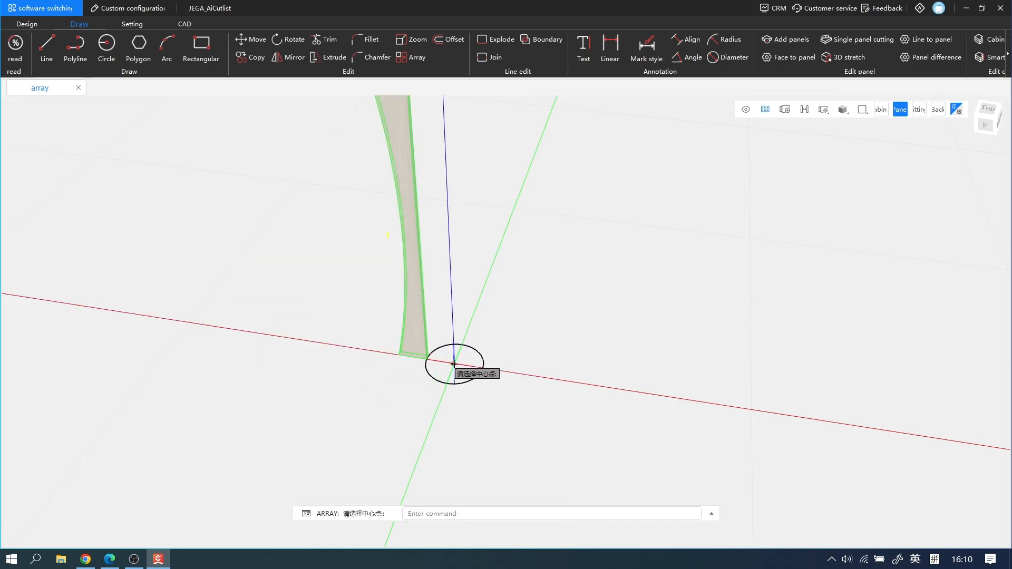
scroll(485, 342, "up", 2)
middle_click_drag(483, 301, 495, 368)
left_click(443, 335)
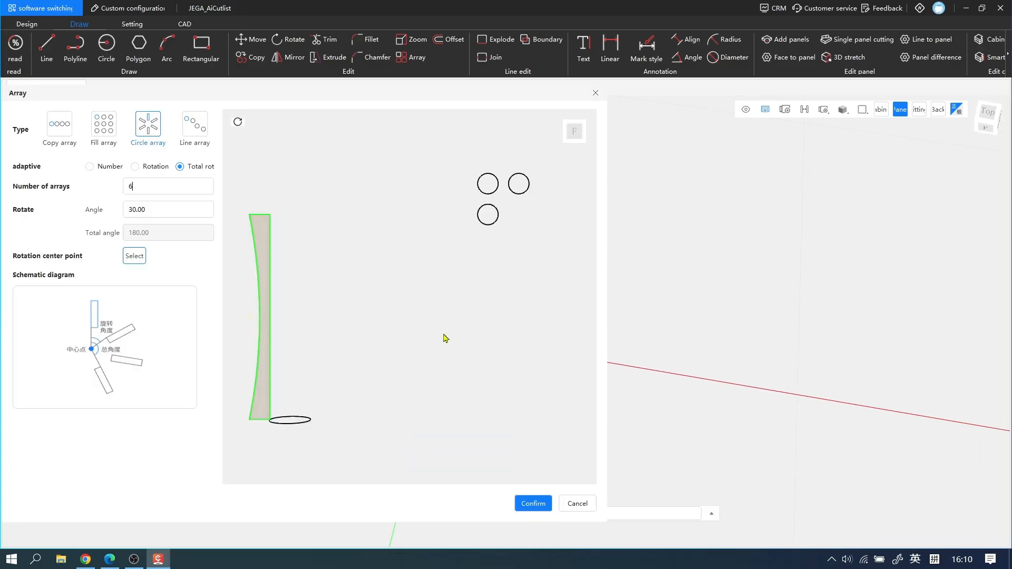
left_click(533, 502)
scroll(530, 352, "down", 3)
middle_click_drag(506, 370, 518, 322)
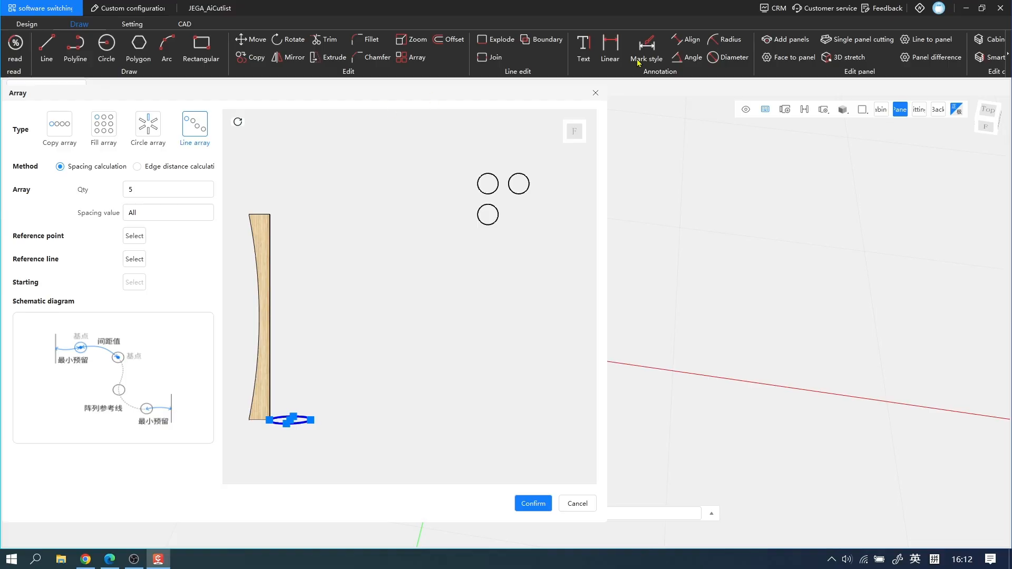
Cancel the open line array of the circle and switch to the top view
left_click(596, 93)
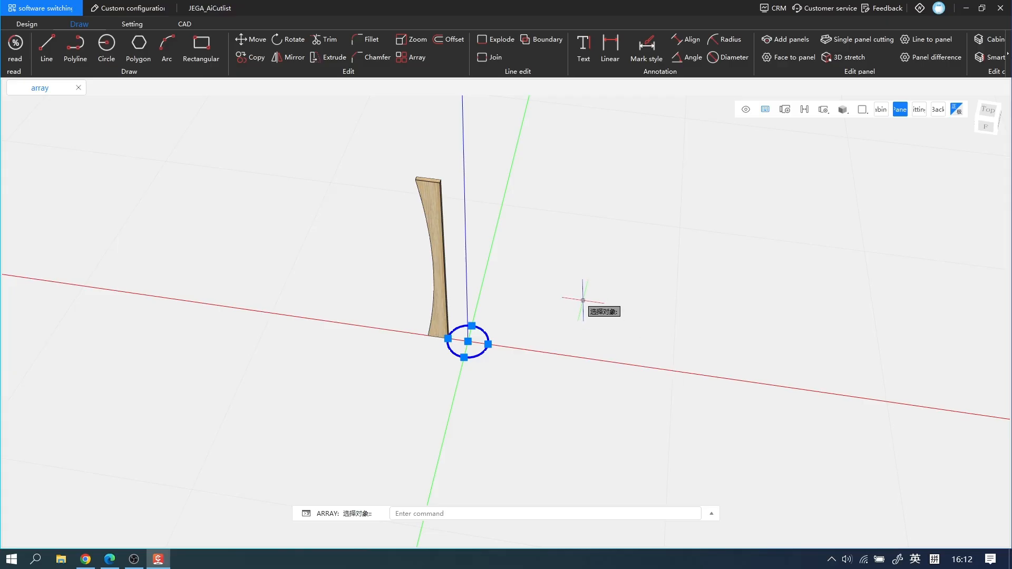
key("Escape")
middle_click_drag(708, 355, 652, 370)
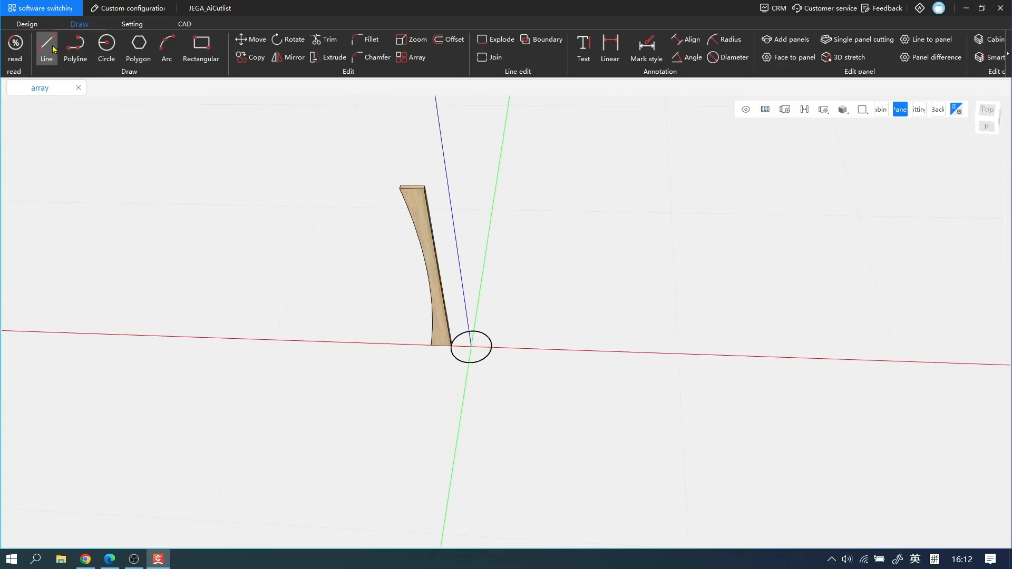
left_click(985, 113)
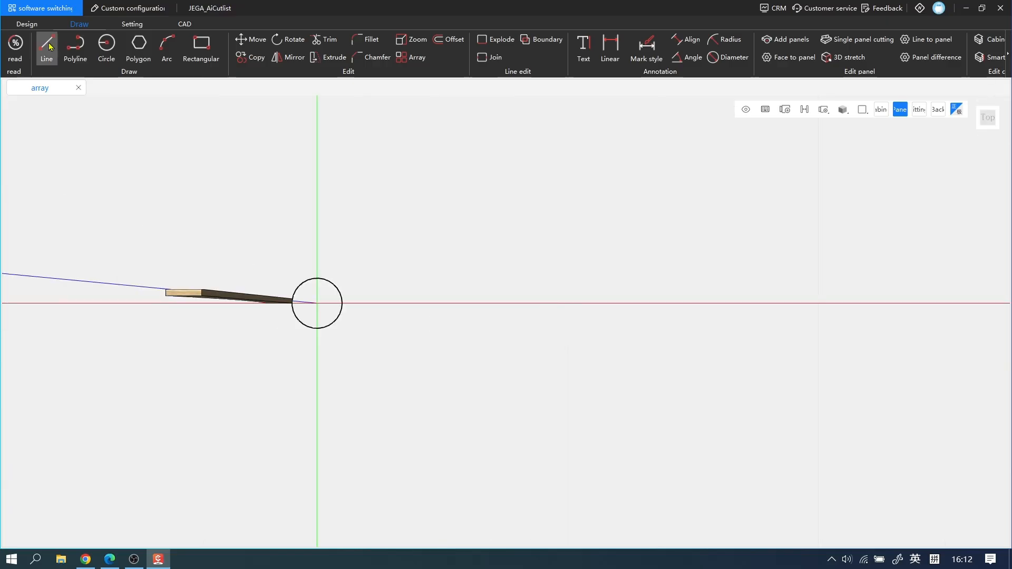
Sketch an open zigzag polyline of three segments beside the circle, on the side away from the curved panel
left_click(75, 46)
left_click(415, 316)
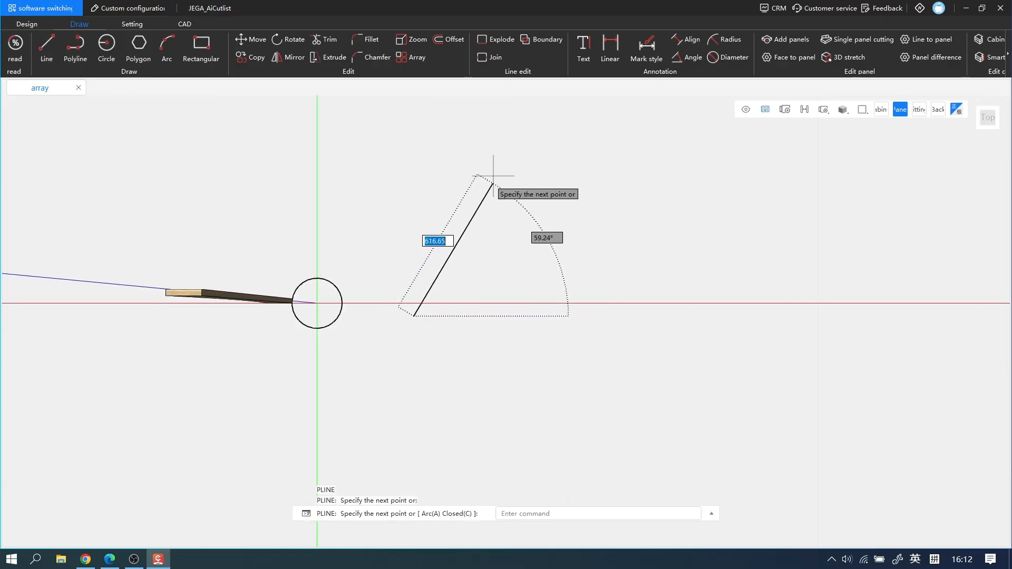
left_click(495, 172)
left_click(601, 395)
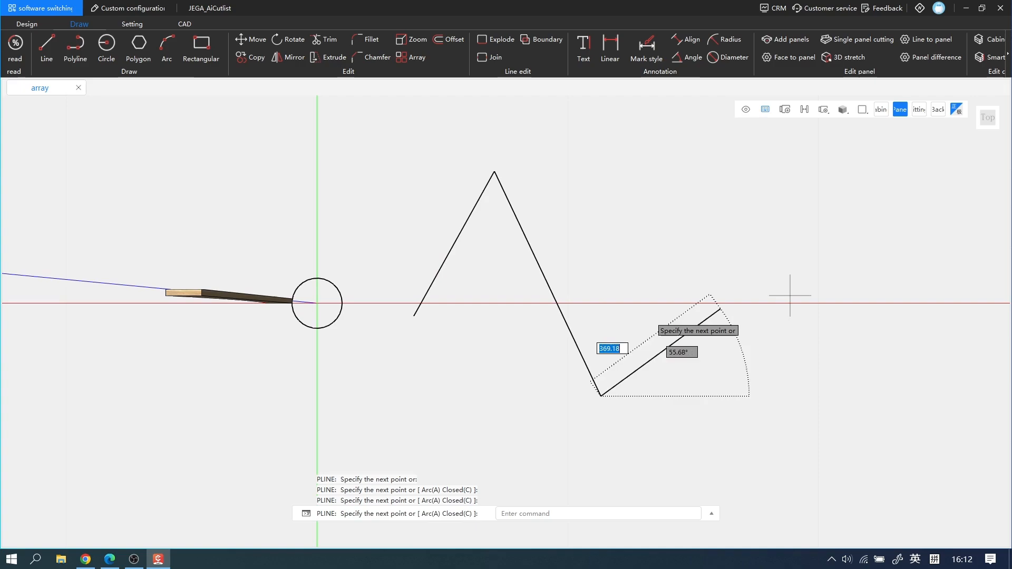
left_click(915, 275)
key("Escape")
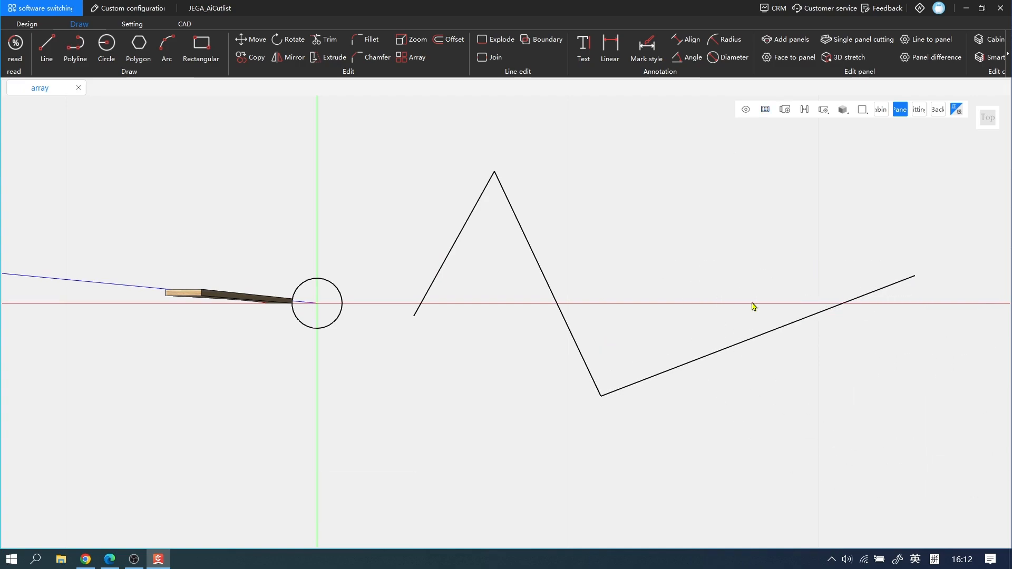
scroll(613, 290, "up", 1)
middle_click_drag(600, 256, 621, 252)
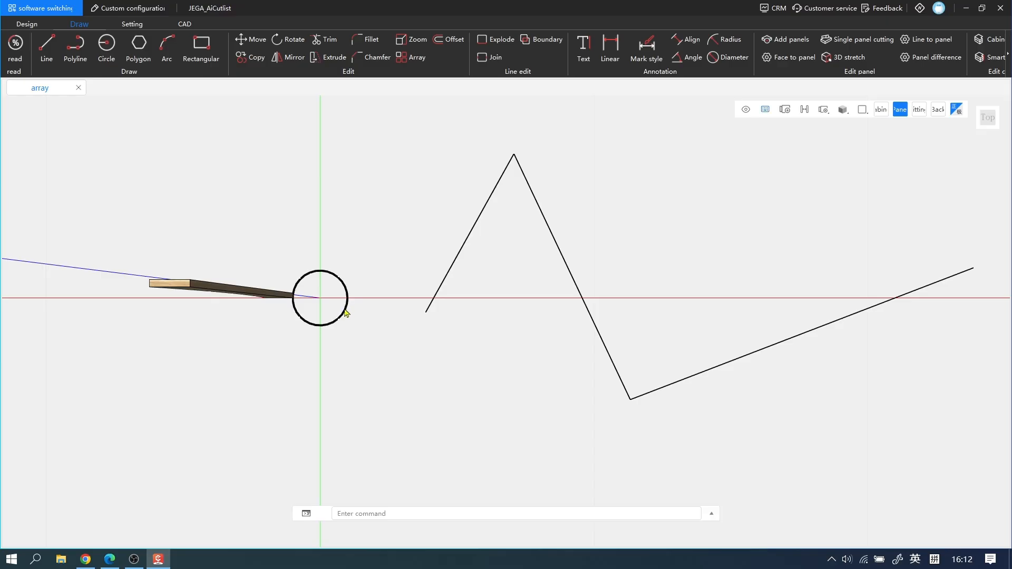
Set up a line array of the circle by spacing calculation, with quantity 5 and spacing 500
left_click(346, 311)
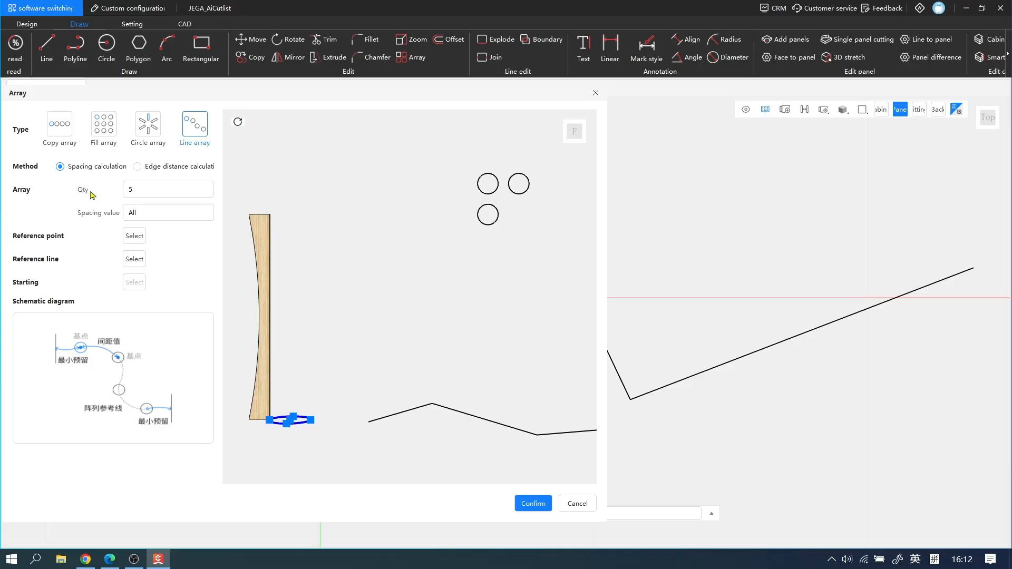
left_click_drag(165, 192, 92, 188)
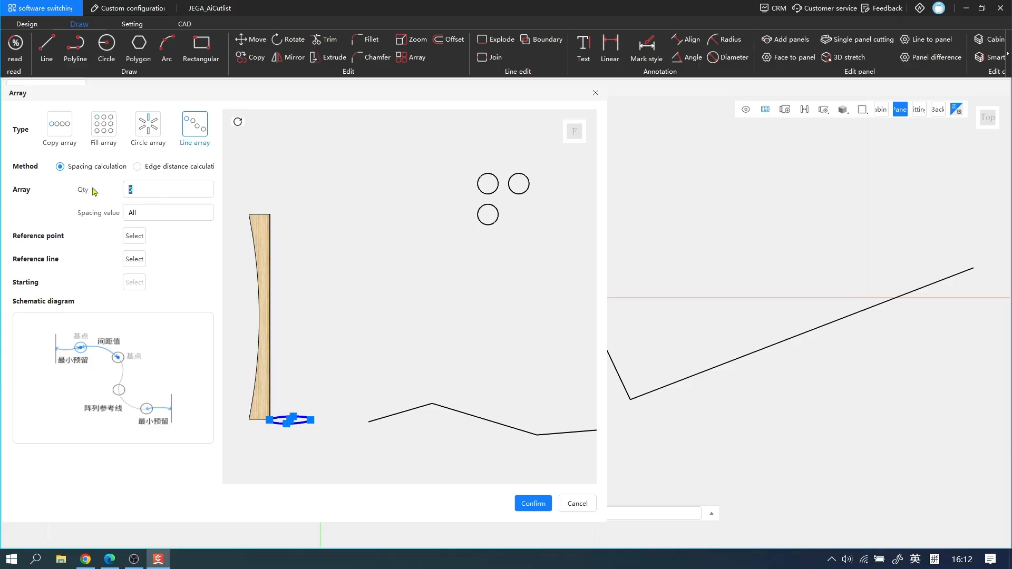
double_click(147, 214)
type("500")
Create the line array with the circle's centre as reference point and the zigzag polyline as reference line, and undo it
left_click(135, 237)
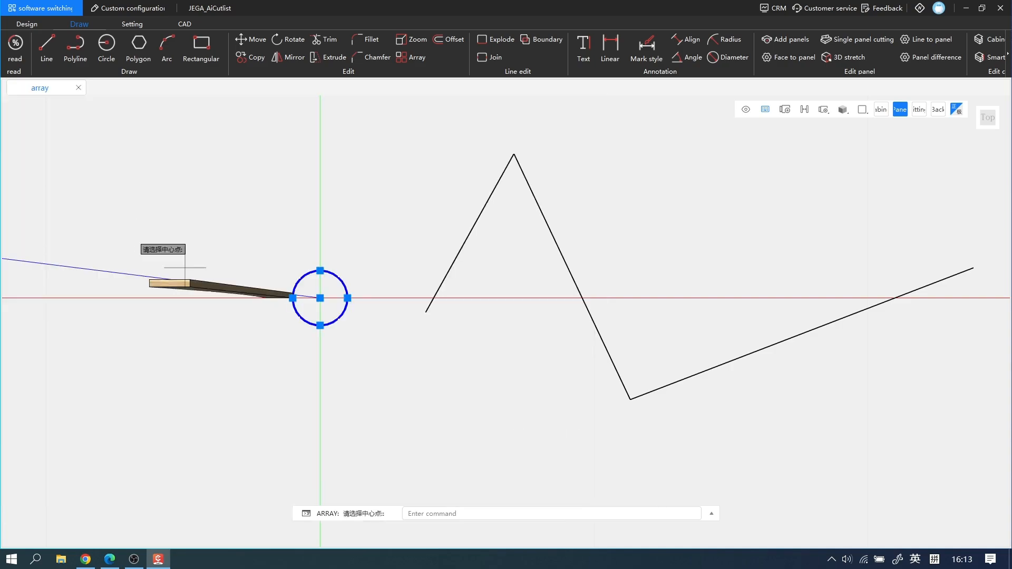
left_click(320, 298)
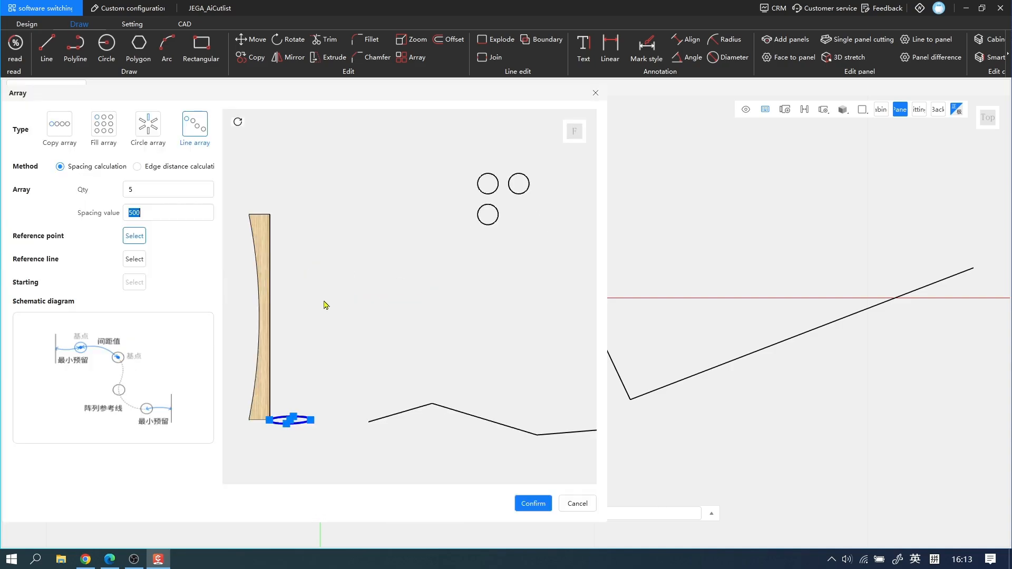
left_click(135, 259)
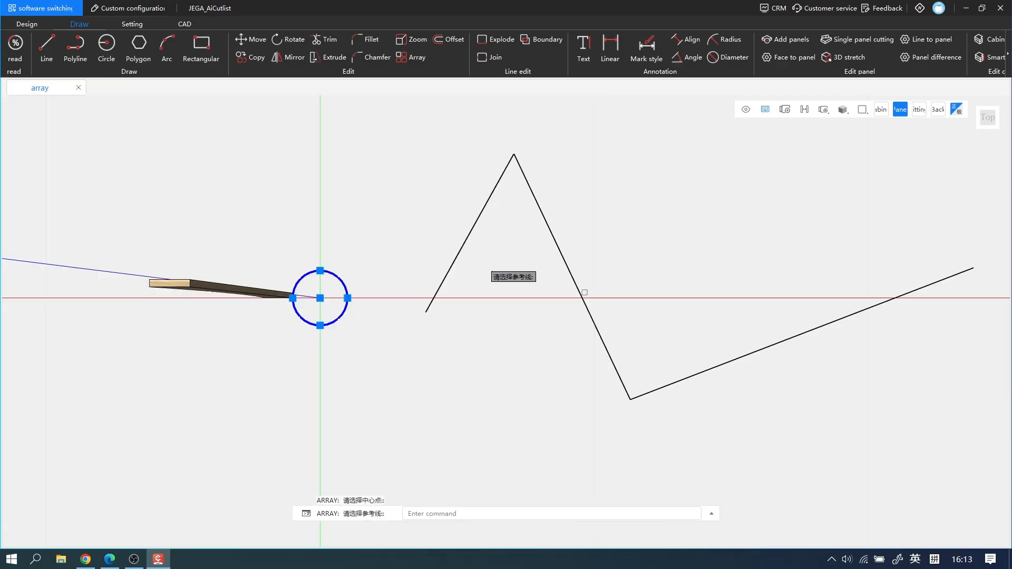
left_click(462, 250)
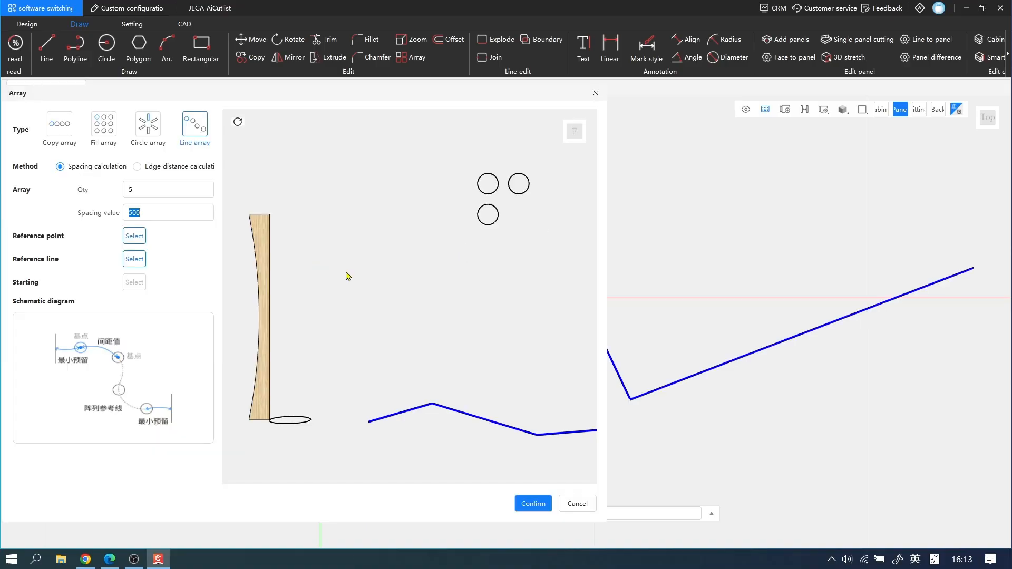
left_click(534, 504)
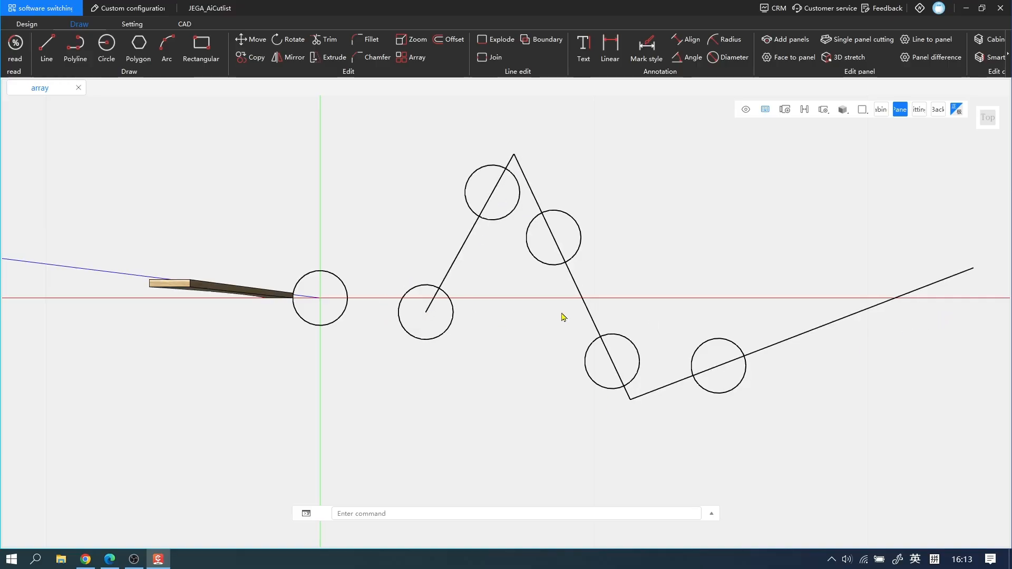
key("ctrl+z")
Start a line array of the circle beside the curved panel, using edge distance calculation with quantity 6
left_click(417, 59)
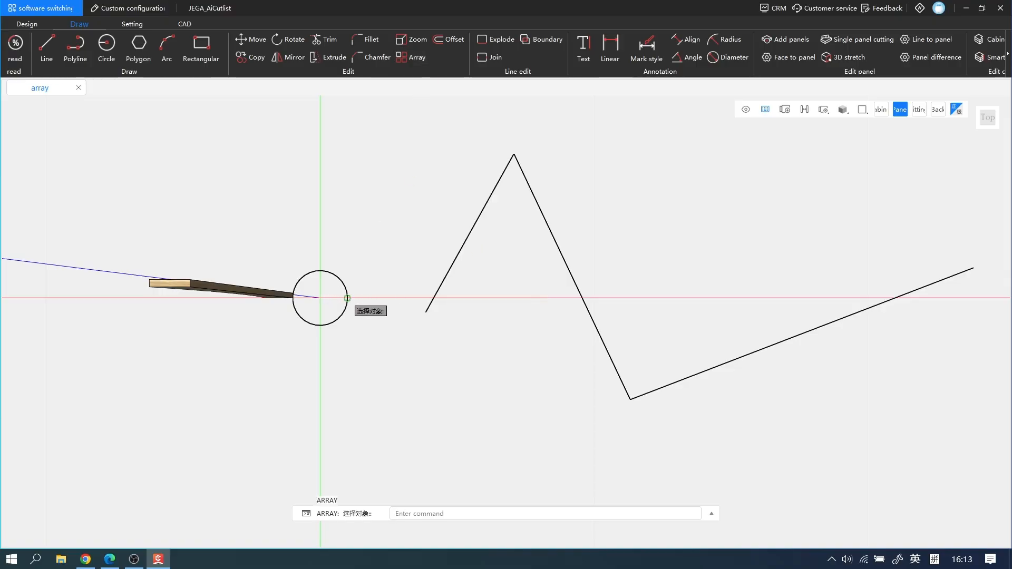
left_click(347, 298)
left_click(414, 58)
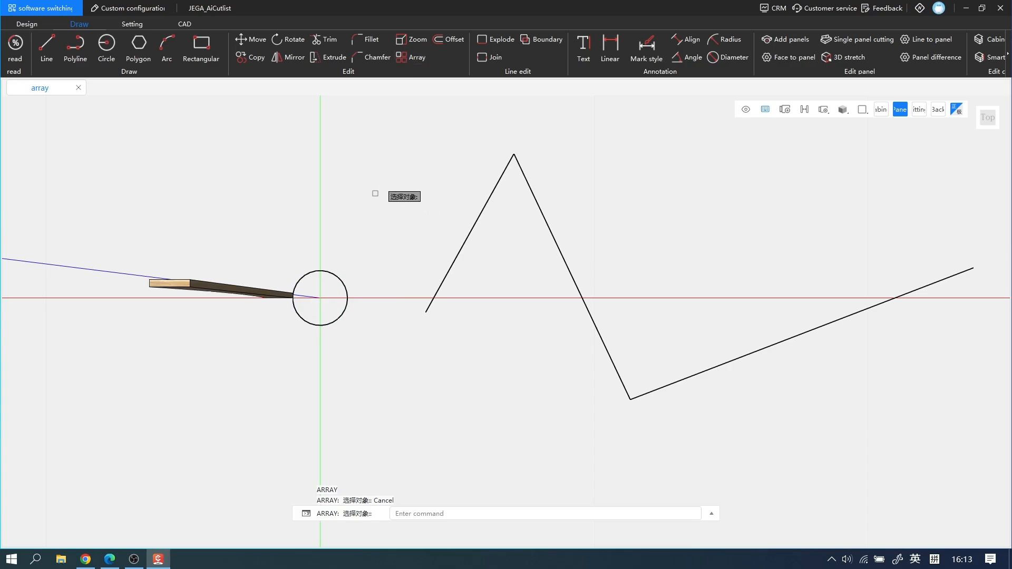
left_click(343, 285)
key("Return")
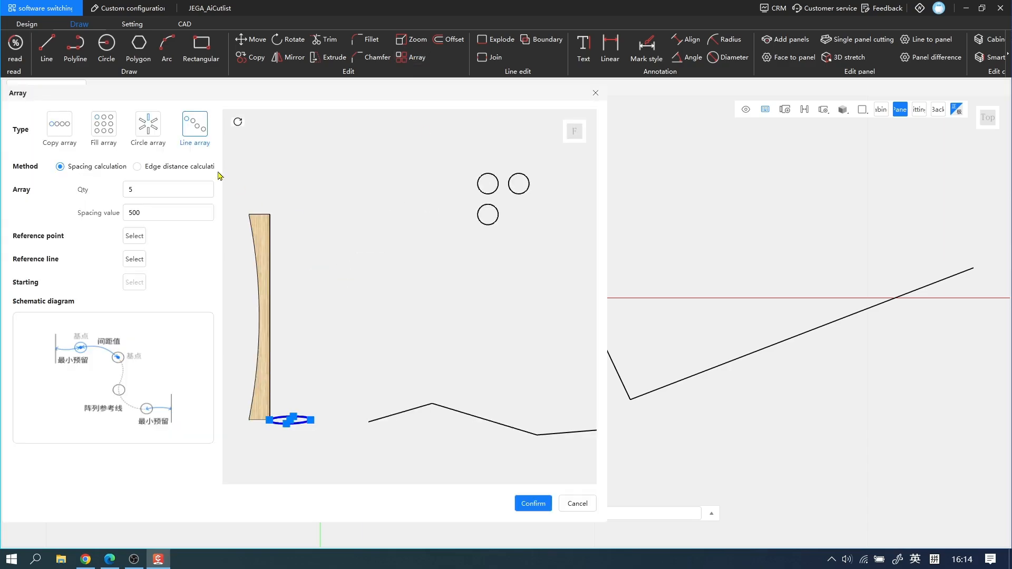
left_click(137, 167)
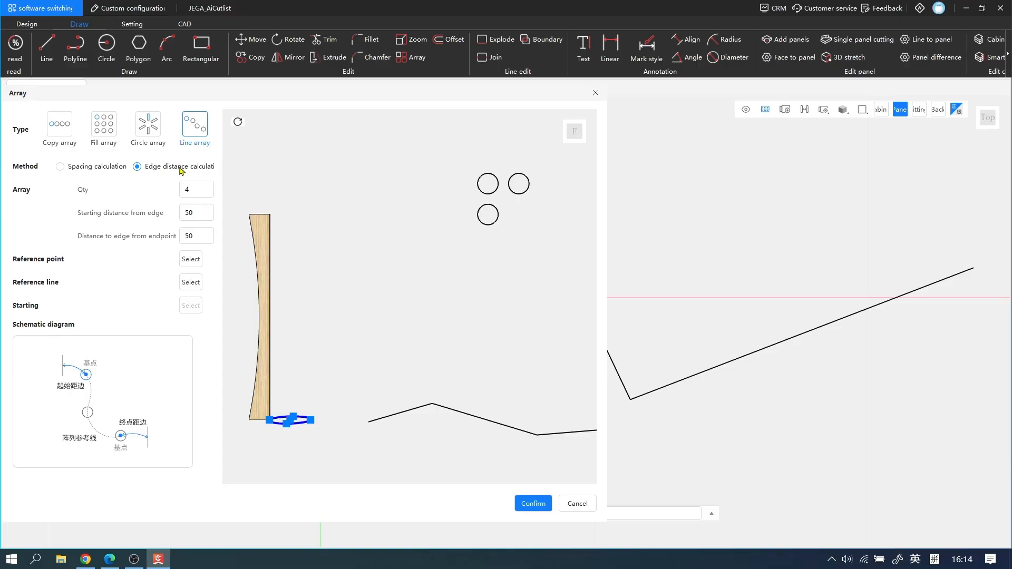
double_click(193, 190)
type("10")
Set both the array's starting distance from edge and its distance to edge from endpoint to 400
left_click_drag(241, 99, 216, 103)
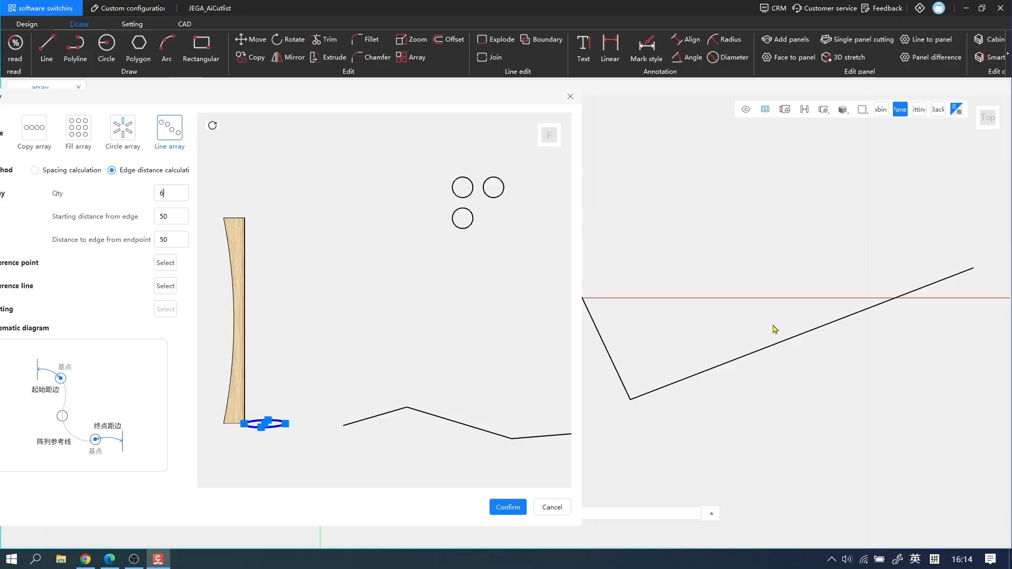
mouse_move(438, 95)
left_mouse_down()
mouse_move(710, 323)
mouse_move(701, 303)
left_mouse_up()
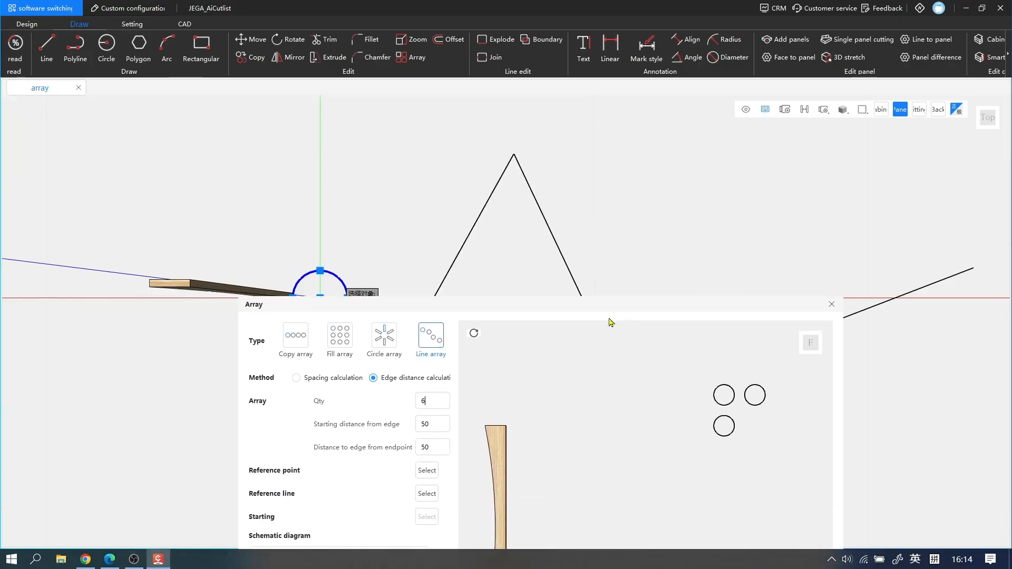
left_click_drag(610, 322, 585, 355)
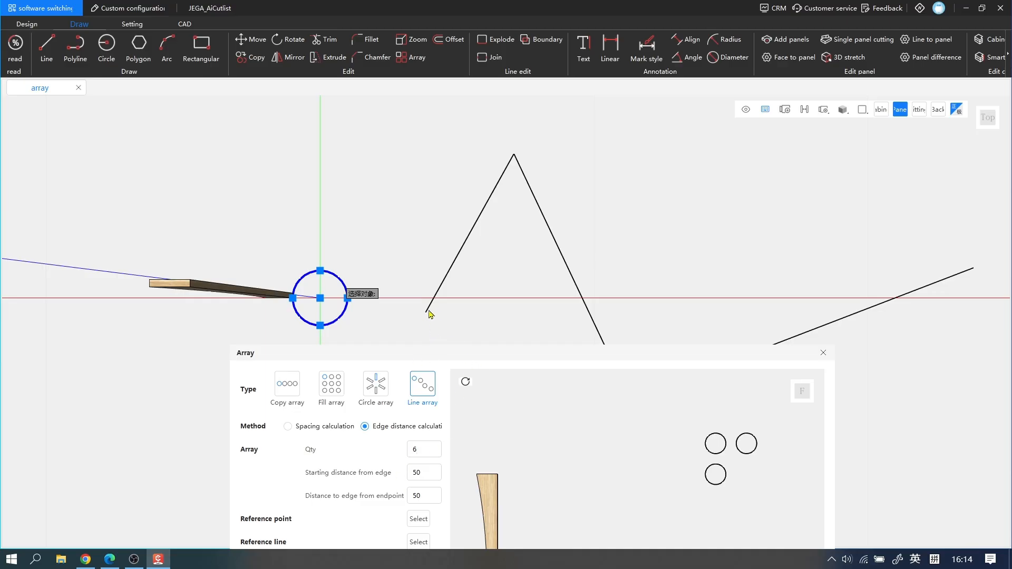
left_click_drag(499, 352, 341, 115)
key("Tab")
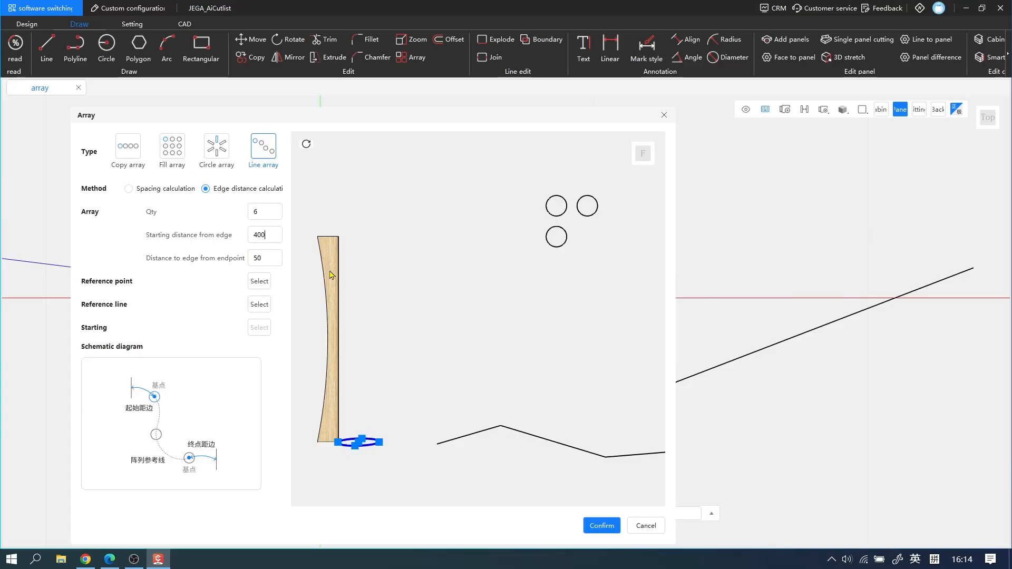
left_click_drag(276, 258, 232, 260)
Create the edge-distance line array with the circle's centre as reference point and the zigzag polyline as reference line
left_click(262, 282)
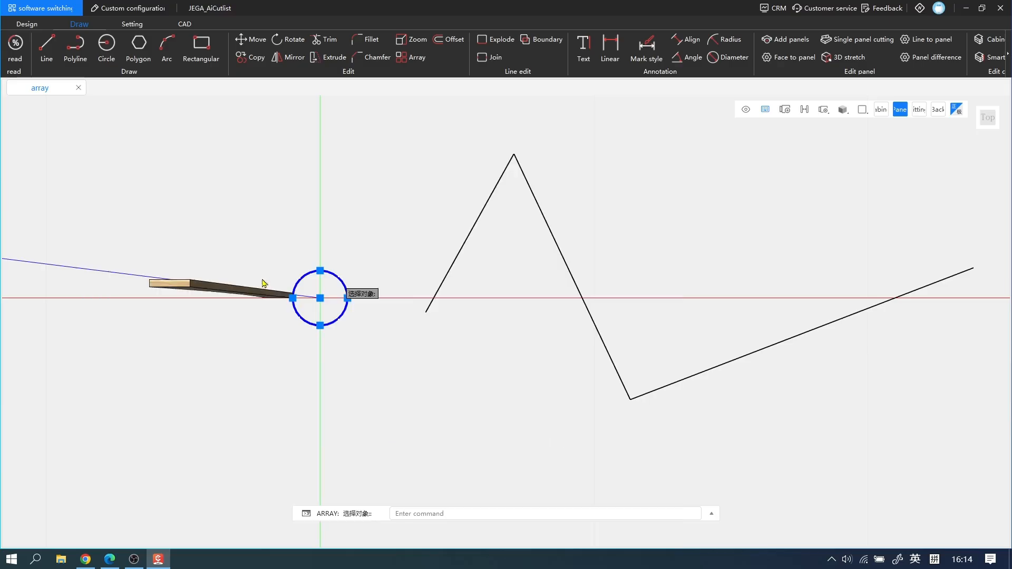
left_click(320, 298)
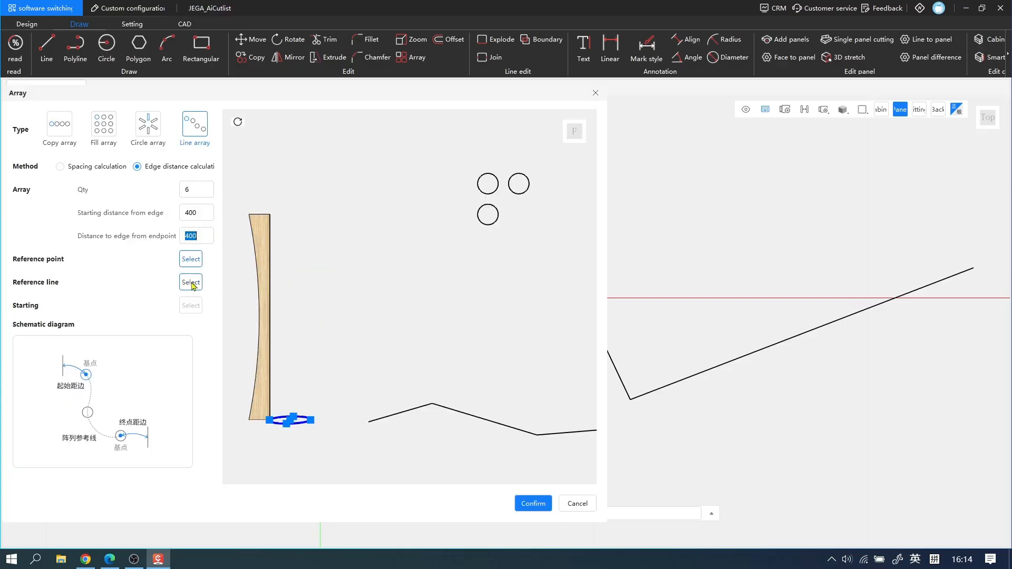
left_click(192, 283)
left_click(598, 338)
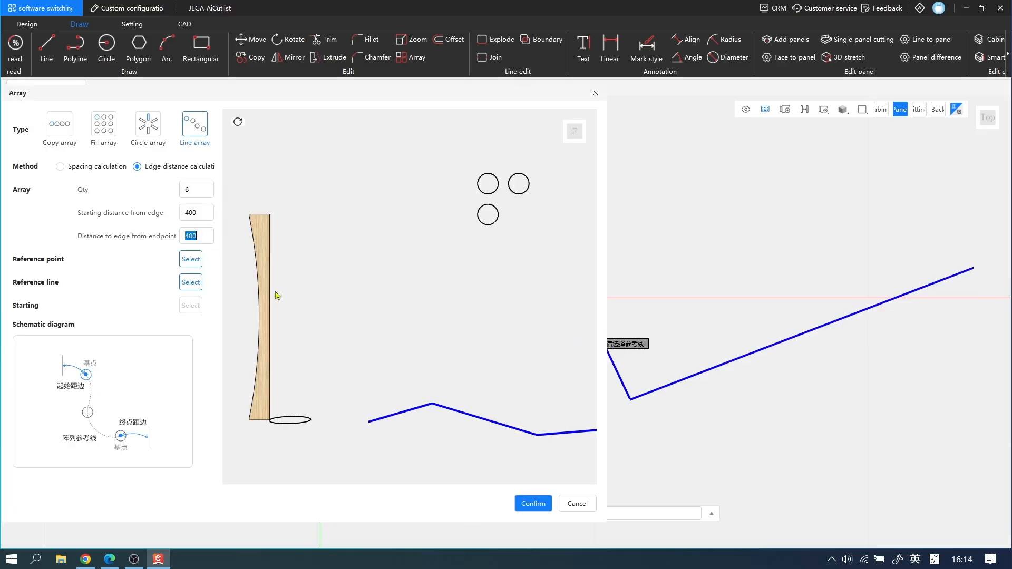
left_click(533, 503)
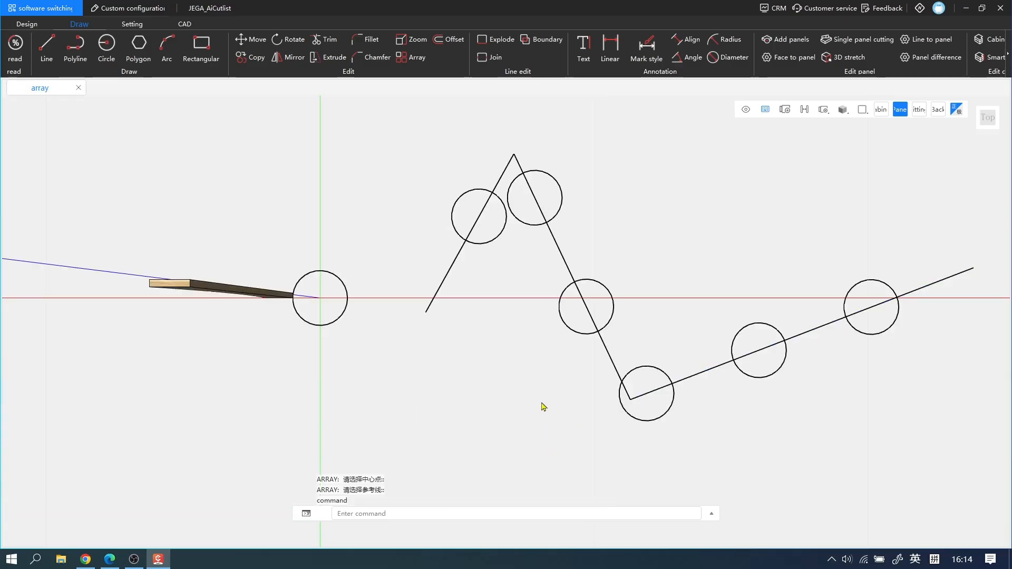
middle_click_drag(532, 384, 471, 390)
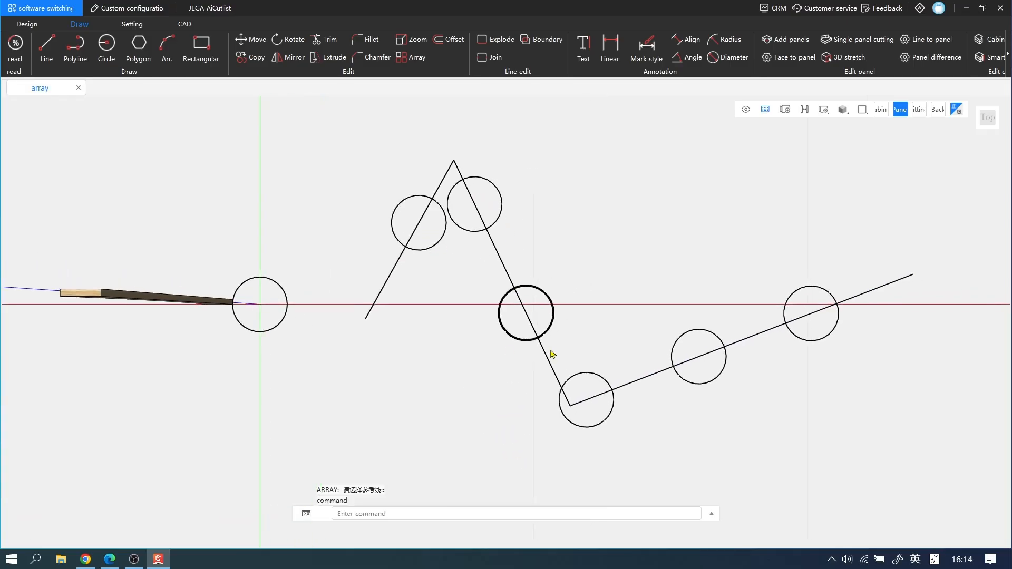